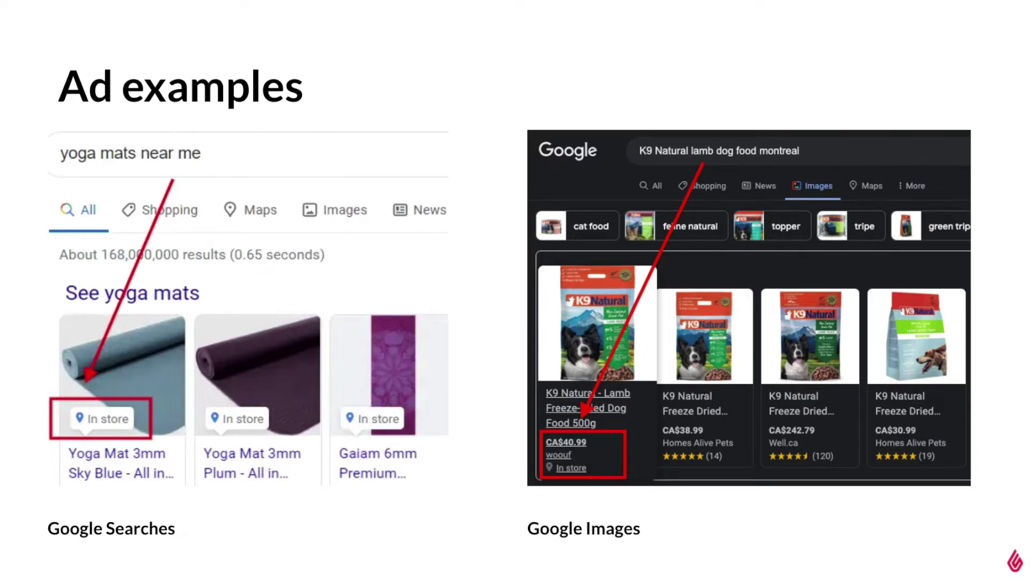
- Advance two slides to reach the Digital local storefront slide with the two phone mockups
key("Right")
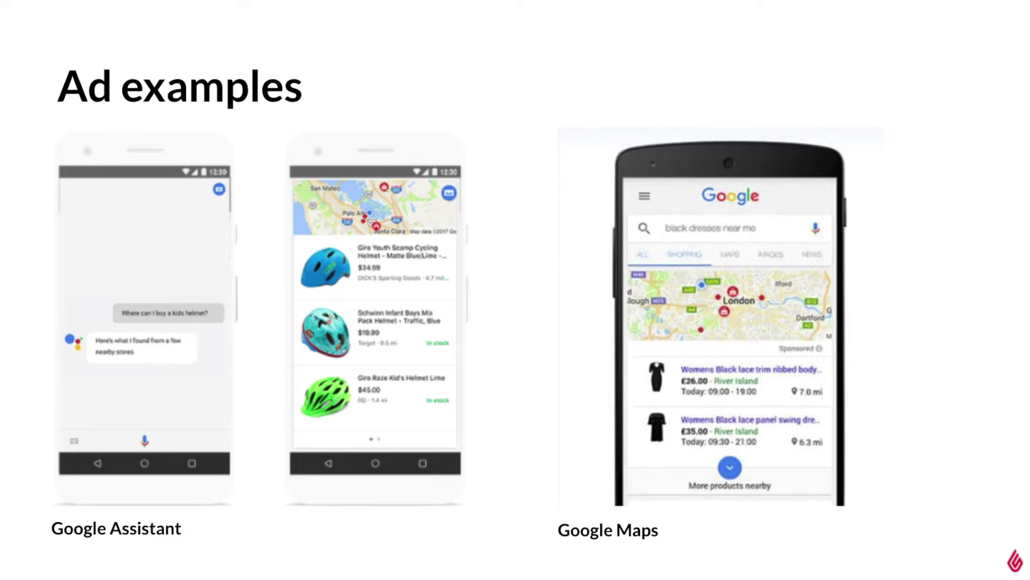
key("Right")
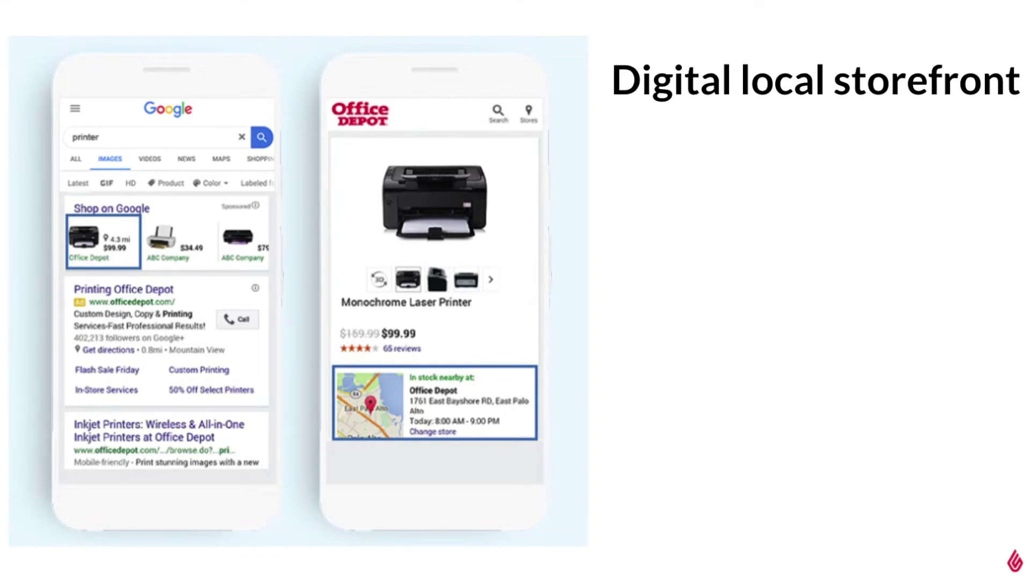
- Build in the Inventory Level, Product Price, Store Address and Store Hours bullets one by one
key("Right")
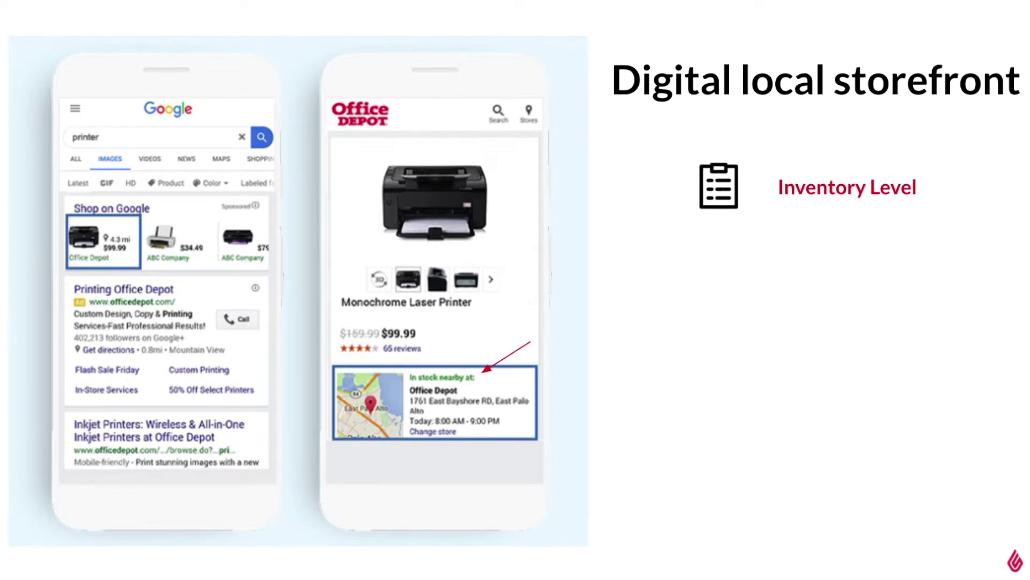
key("Right")
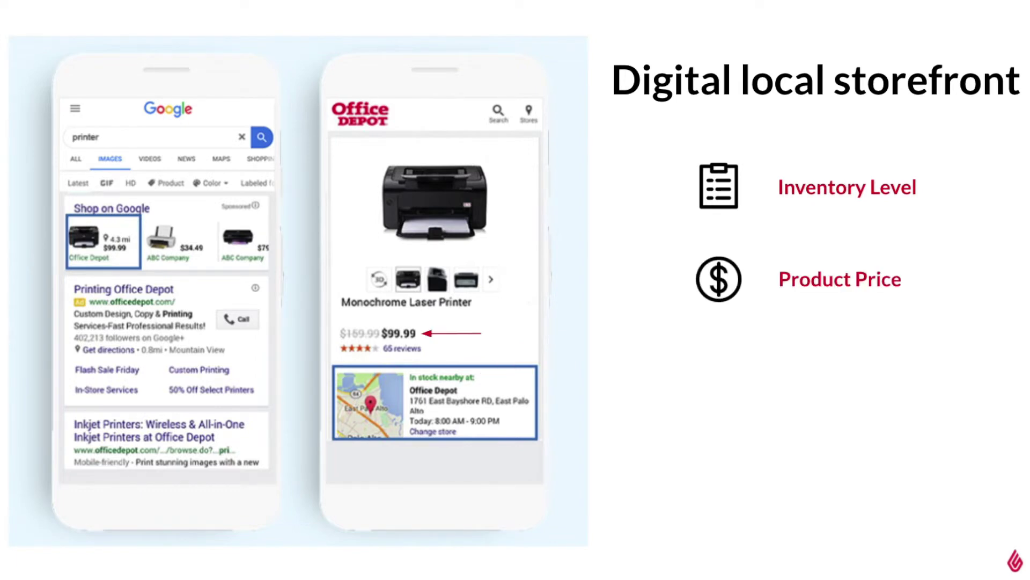
key("Right")
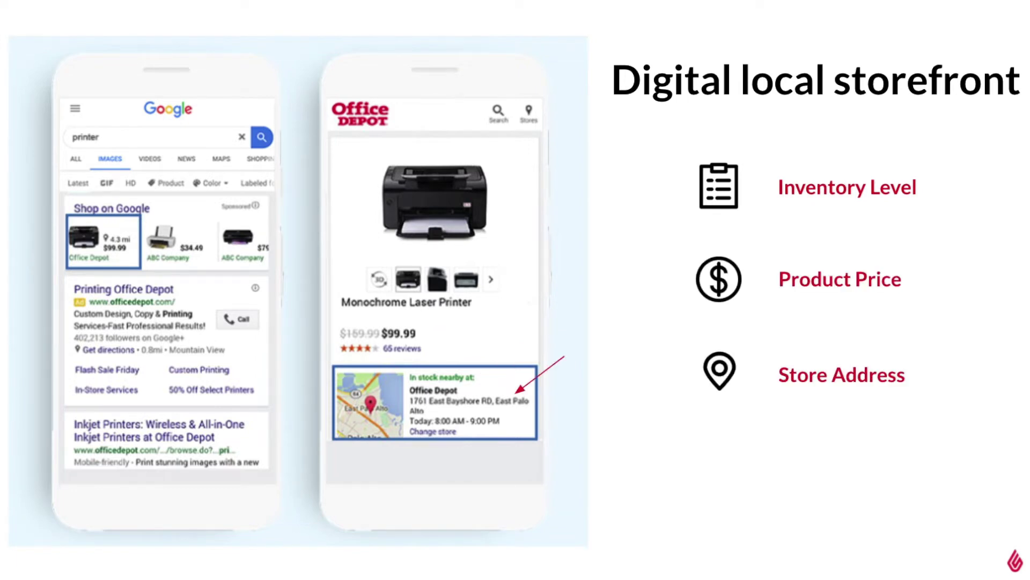
key("Right")
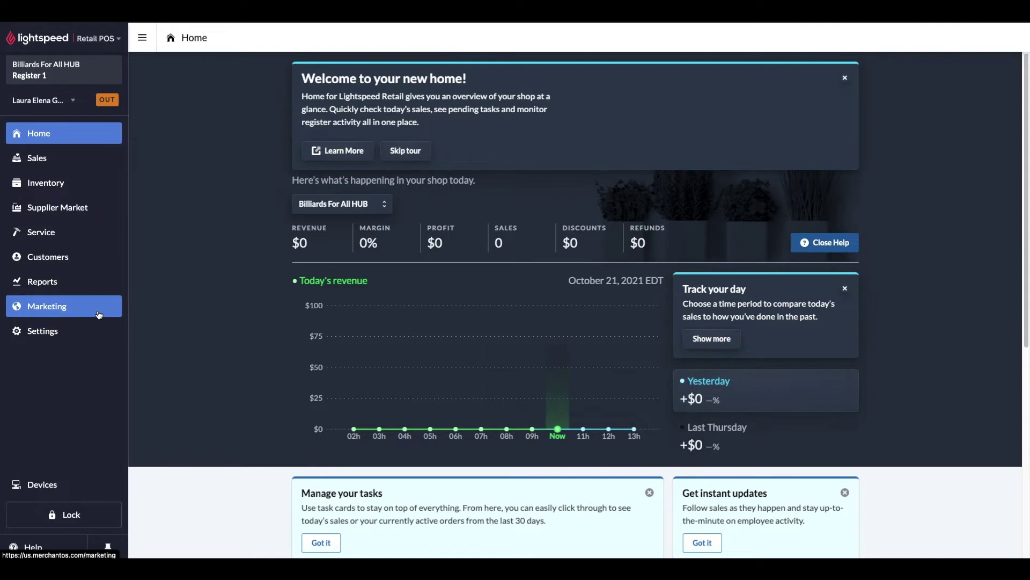
- Go to the Marketing section from the left sidebar
left_click(99, 315)
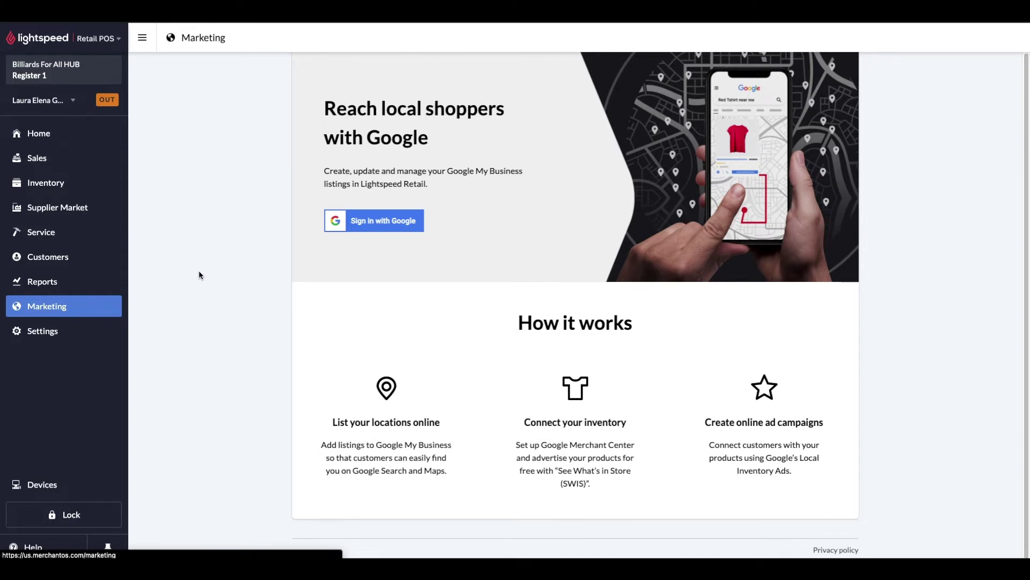
- Sign in with Google, choose the account, and grant Lightspeed Retail Marketing the extra access
left_click(385, 221)
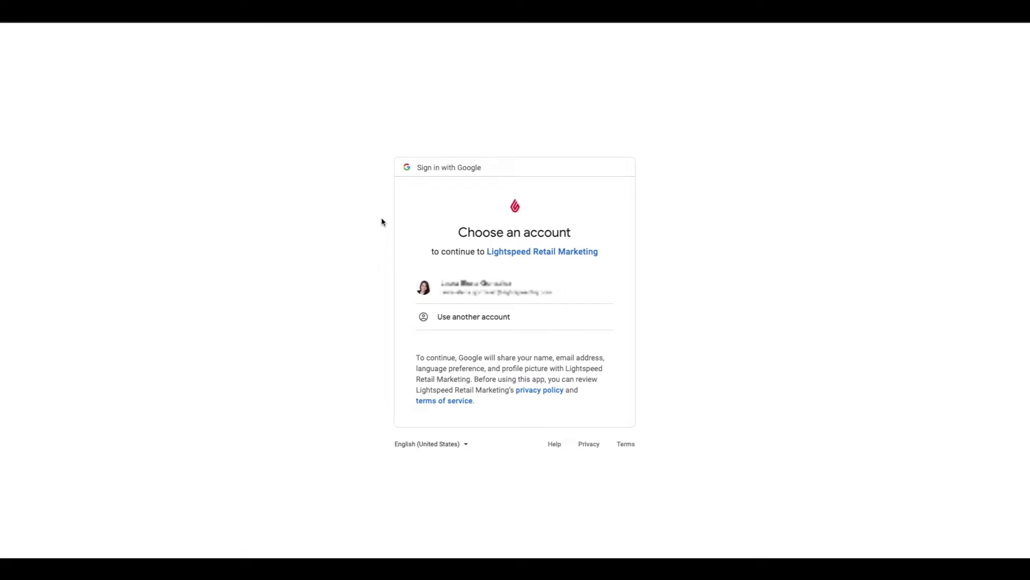
left_click(568, 293)
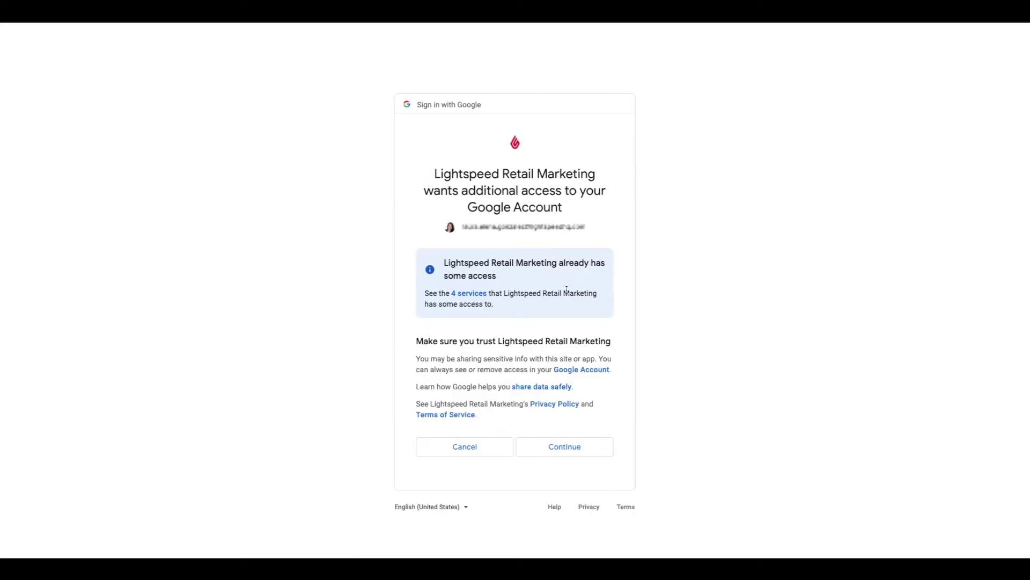
left_click(584, 453)
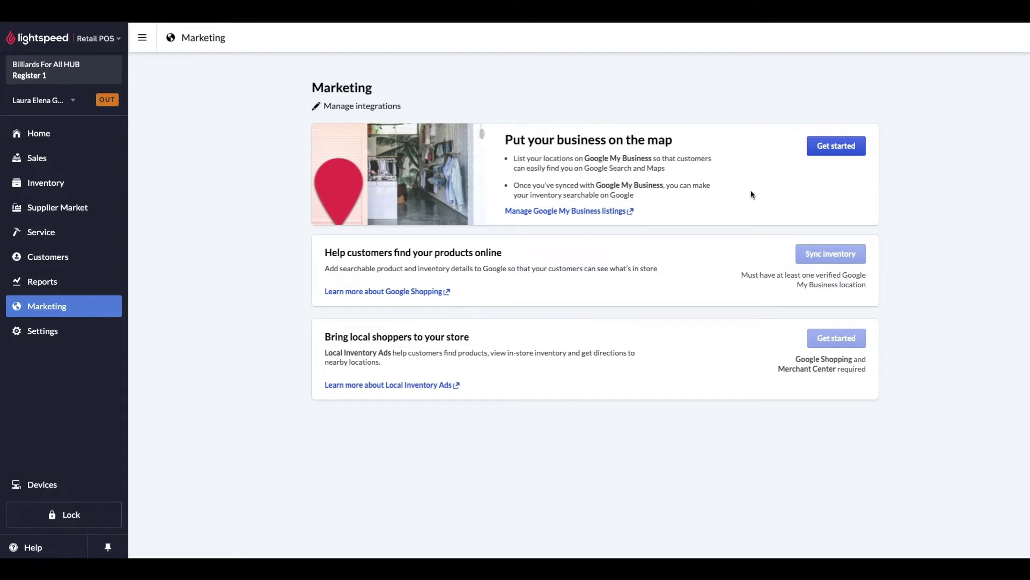
- Get started on Put your business on the map and sync the Billiards For All HUB - Montreal location
left_click(844, 142)
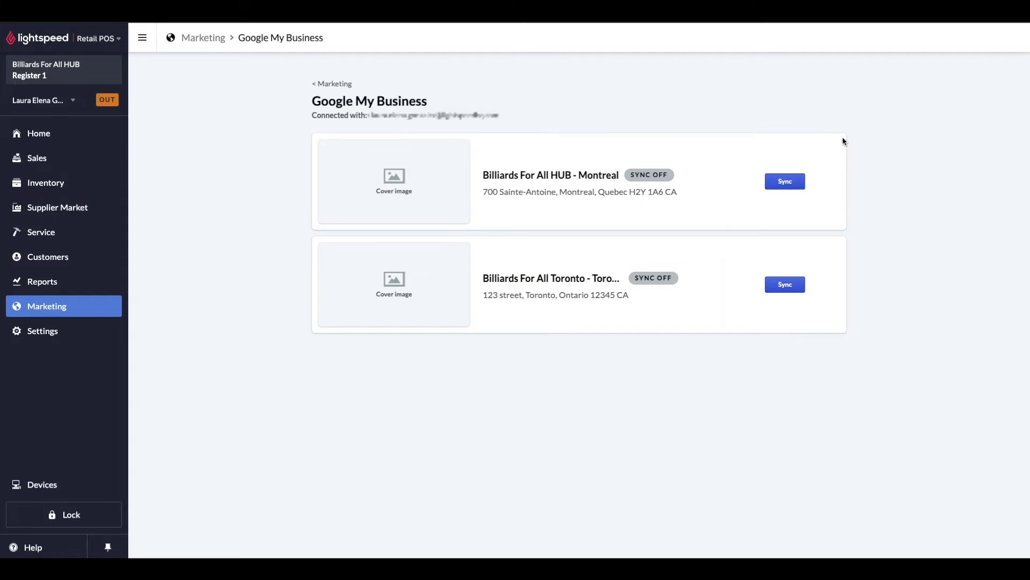
left_click(787, 182)
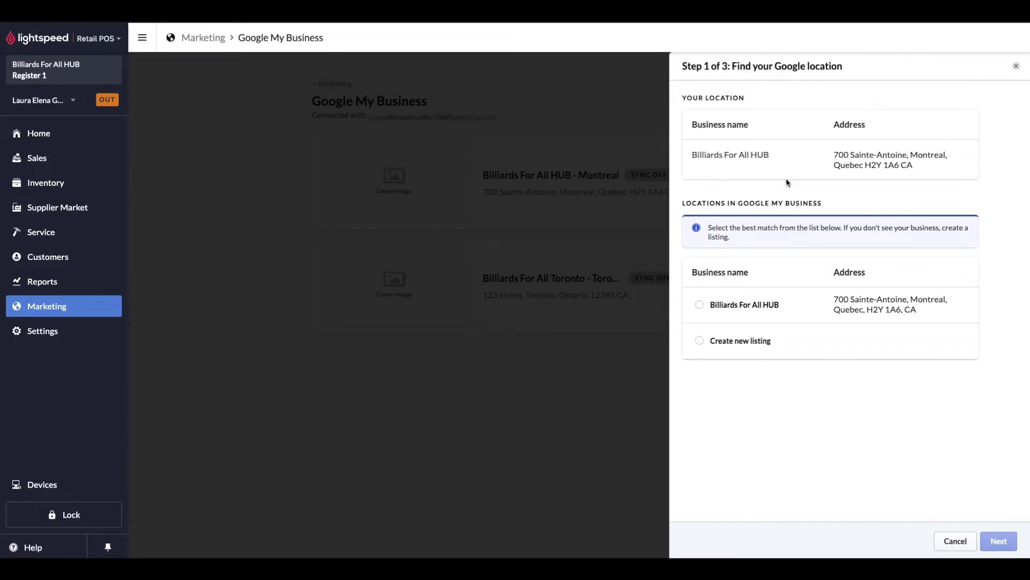
- Choose Create new listing instead of the existing match and submit the new listing form
left_click(700, 305)
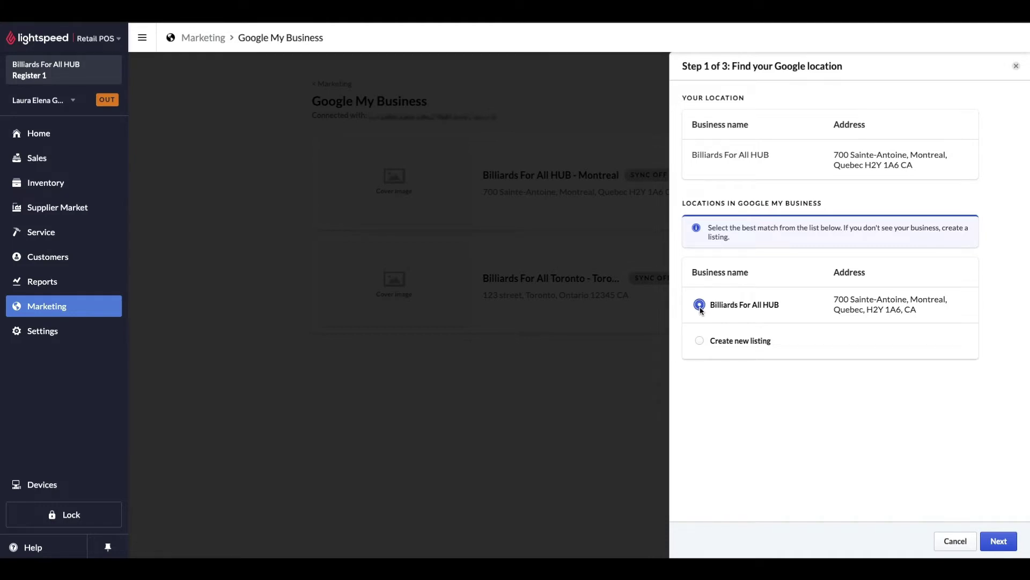
left_click(700, 340)
left_click(997, 541)
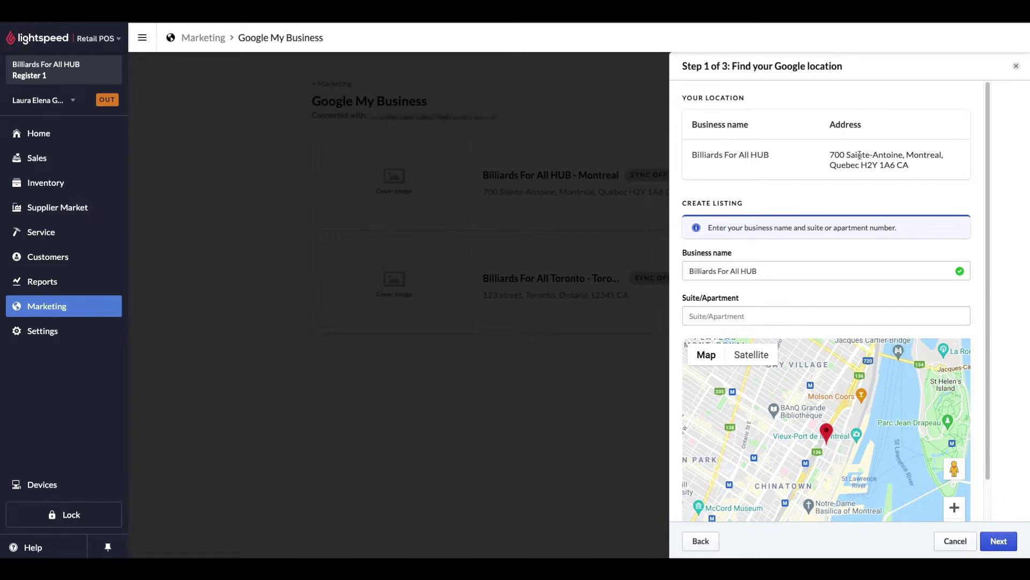
left_click(999, 542)
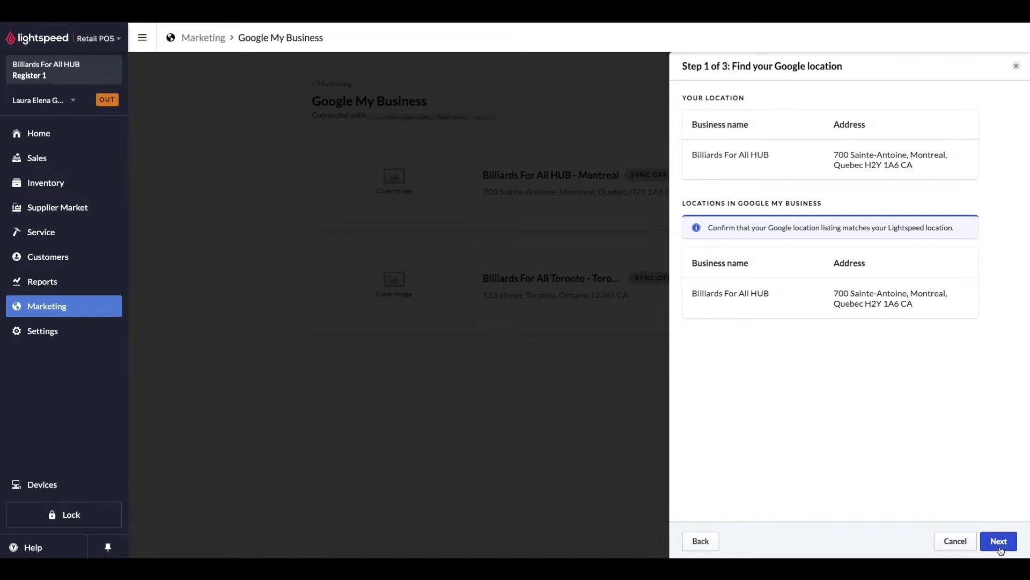
- Confirm the location match, pick Billiards Supply Shop as primary category, and continue to review
left_click(999, 542)
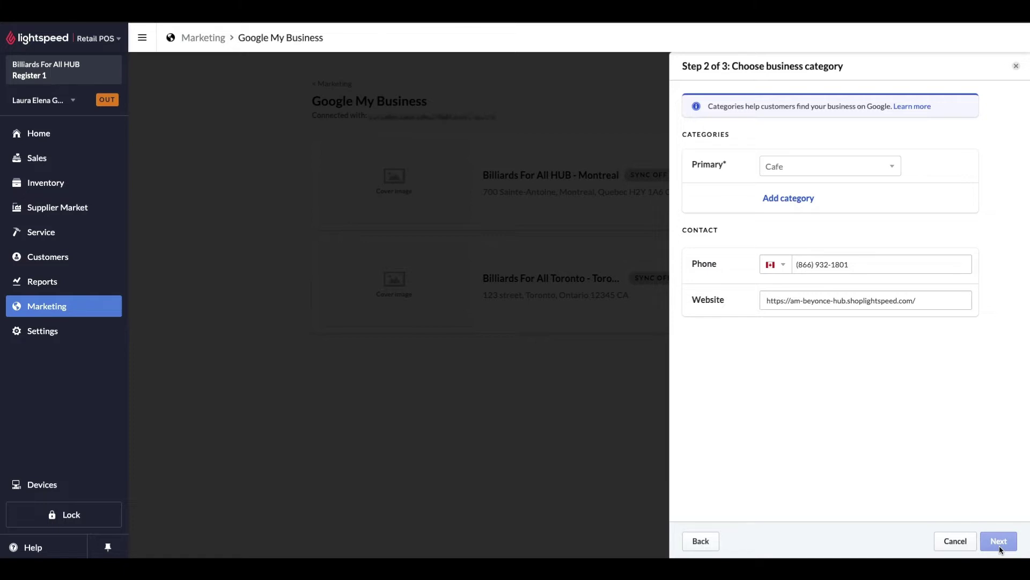
left_click(819, 171)
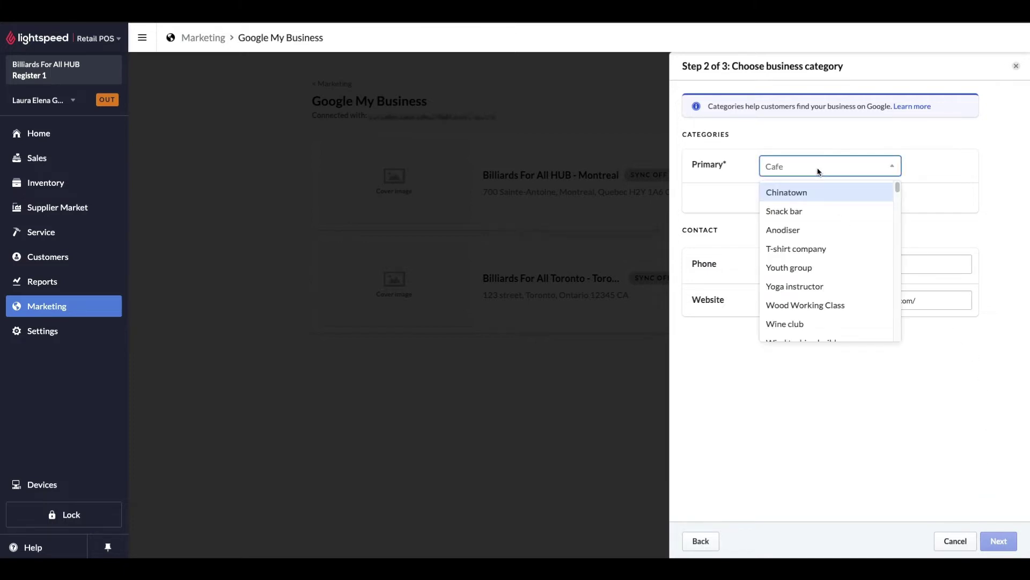
type("Billiards")
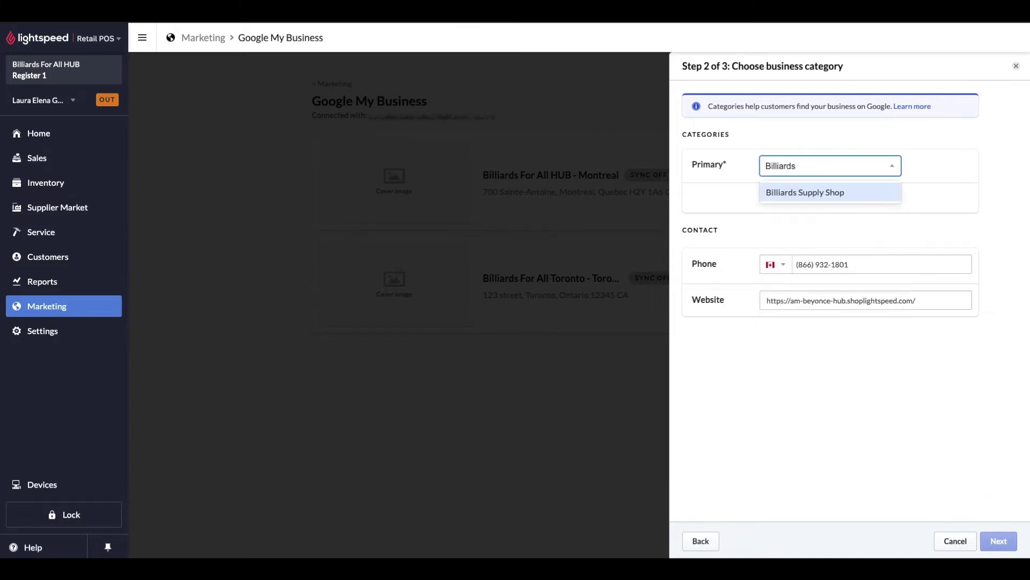
left_click(819, 197)
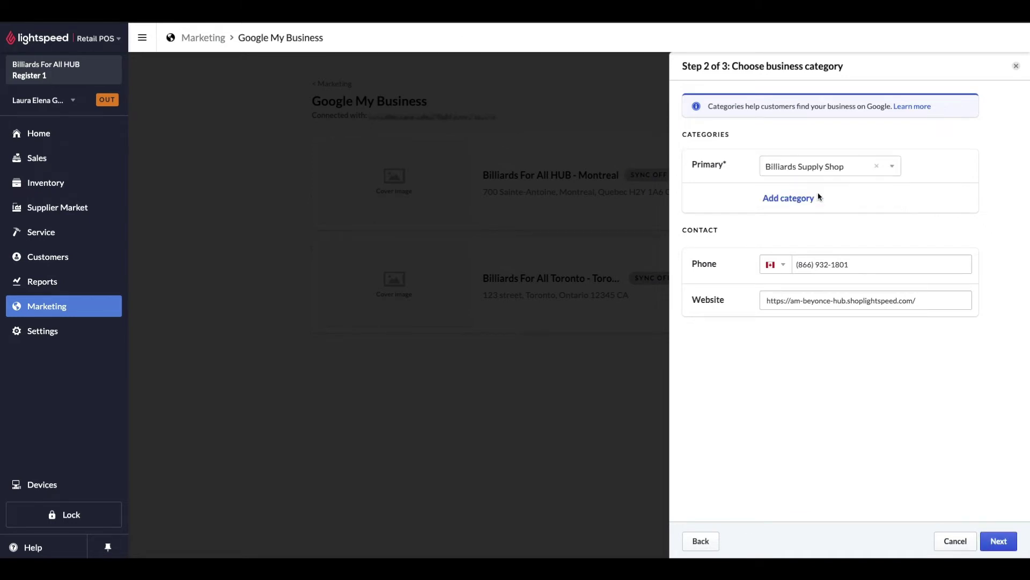
left_click_drag(861, 265, 800, 265)
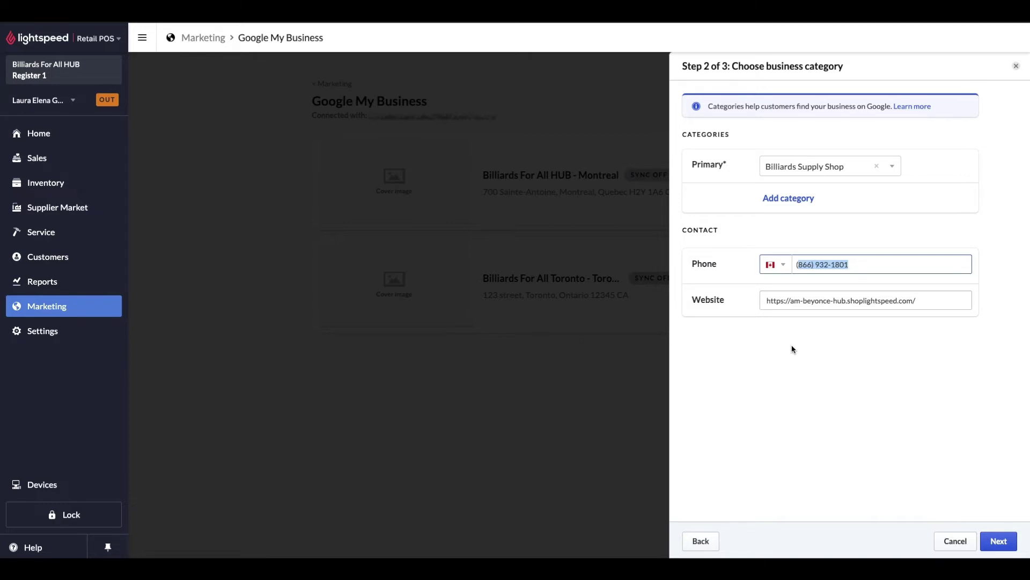
left_click(1001, 540)
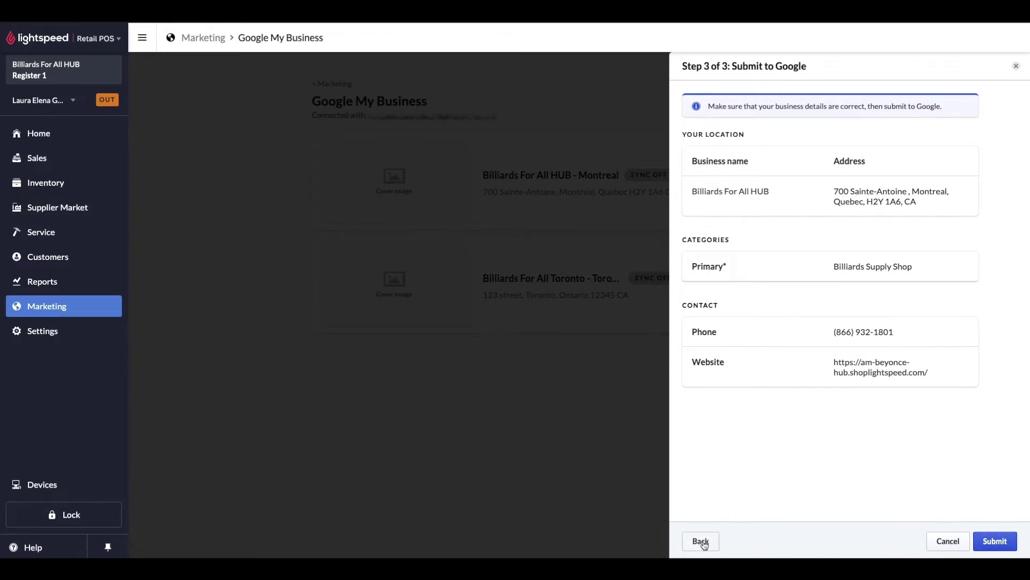
- Submit the details to Google, choose mail verification, enter the contact name, and send the PIN
left_click(1001, 540)
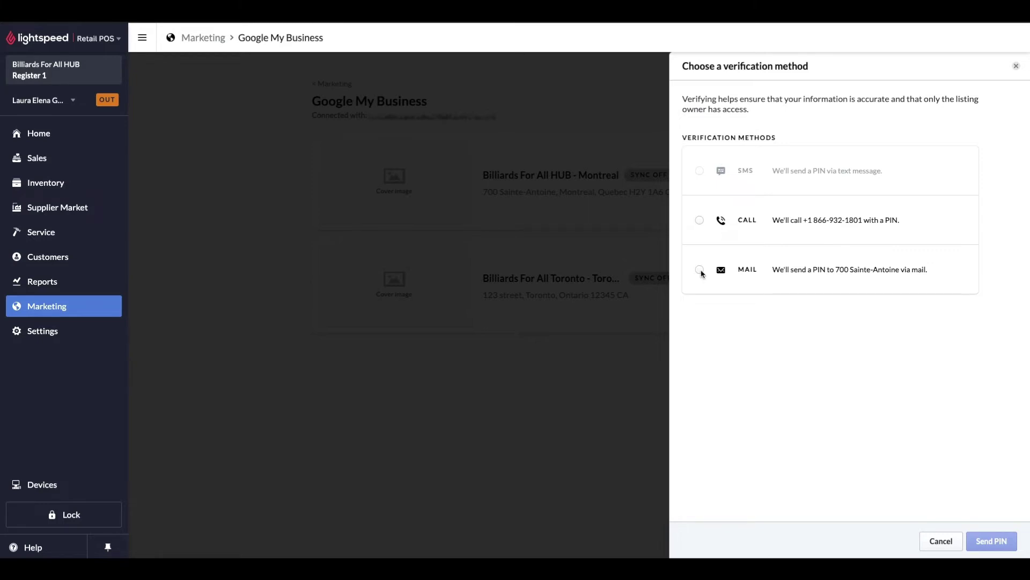
left_click(700, 270)
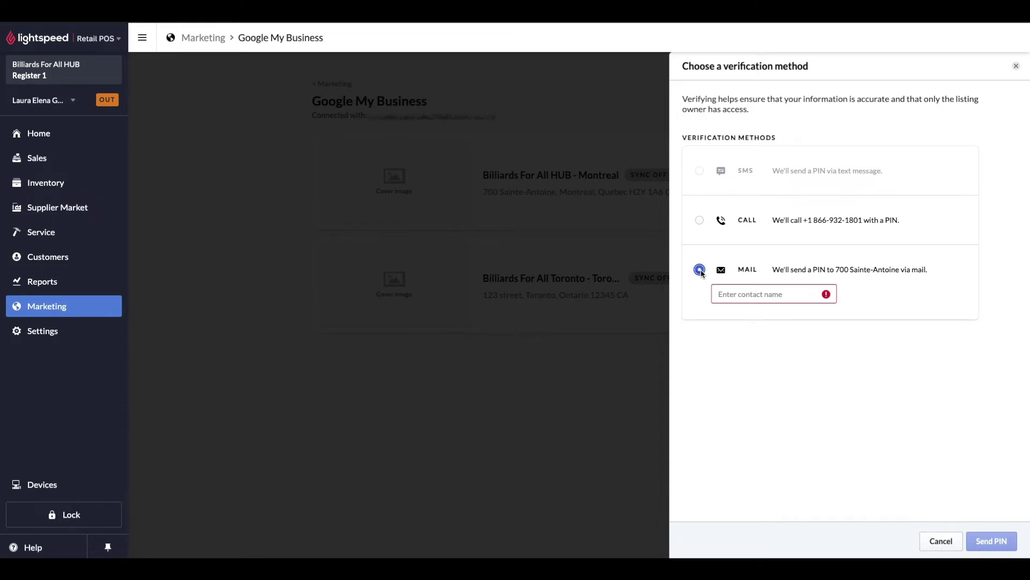
left_click(757, 290)
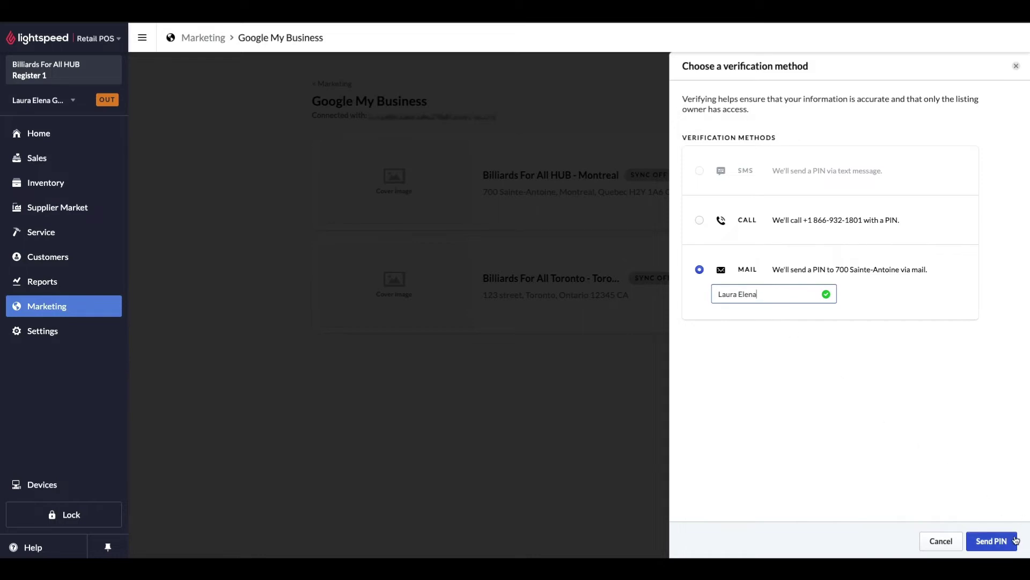
left_click(1013, 541)
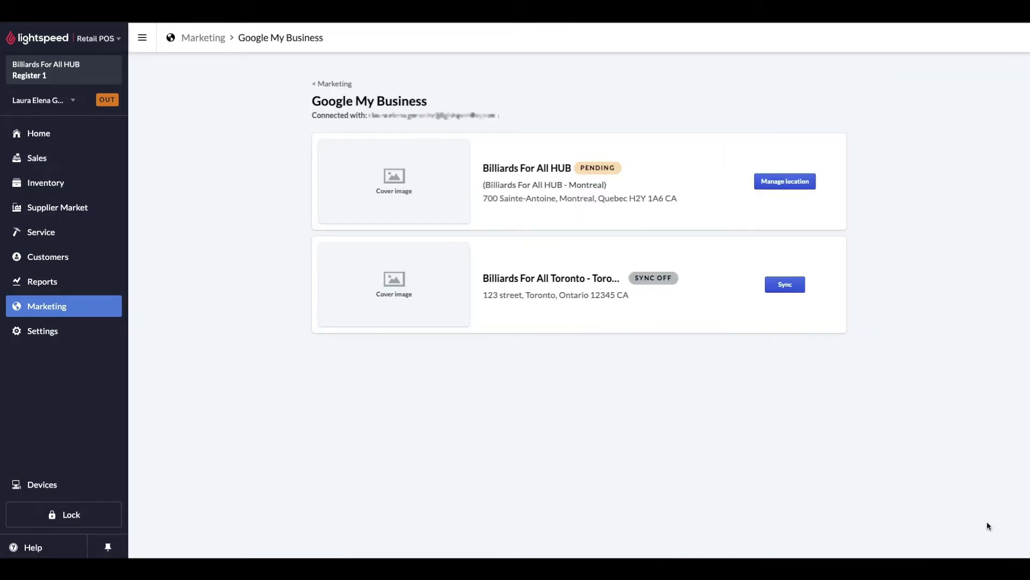
- Open the Billiards For All HUB listing, cancel the Enter PIN form, scroll its details, then return to Marketing
left_click(786, 183)
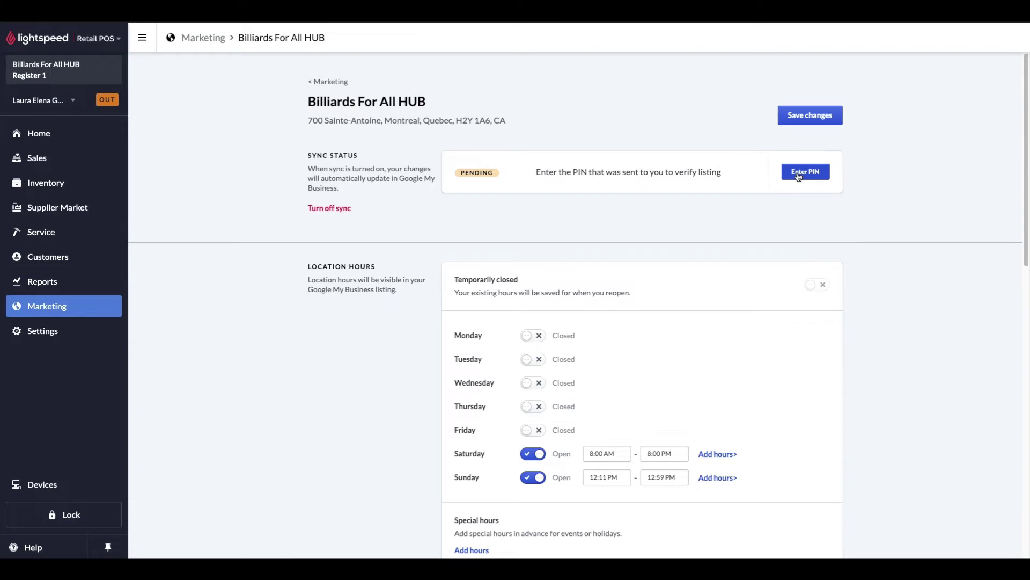
left_click(799, 172)
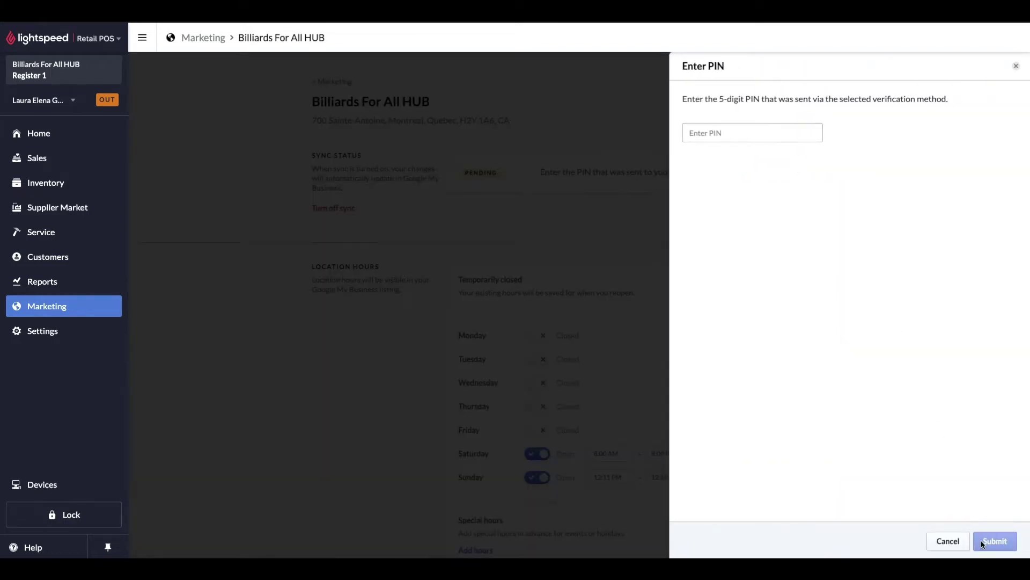
left_click(961, 542)
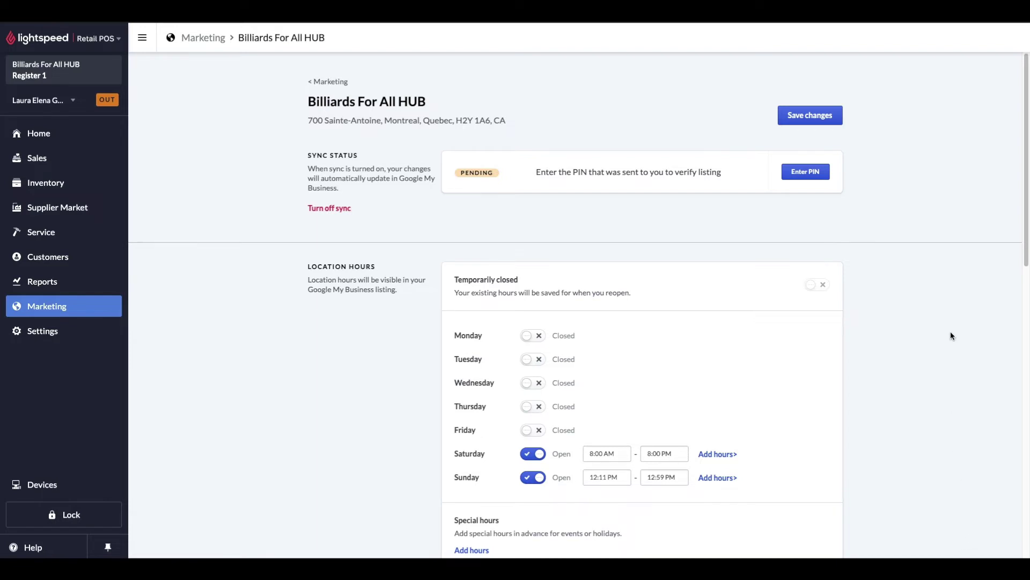
scroll(951, 333, "down", 3)
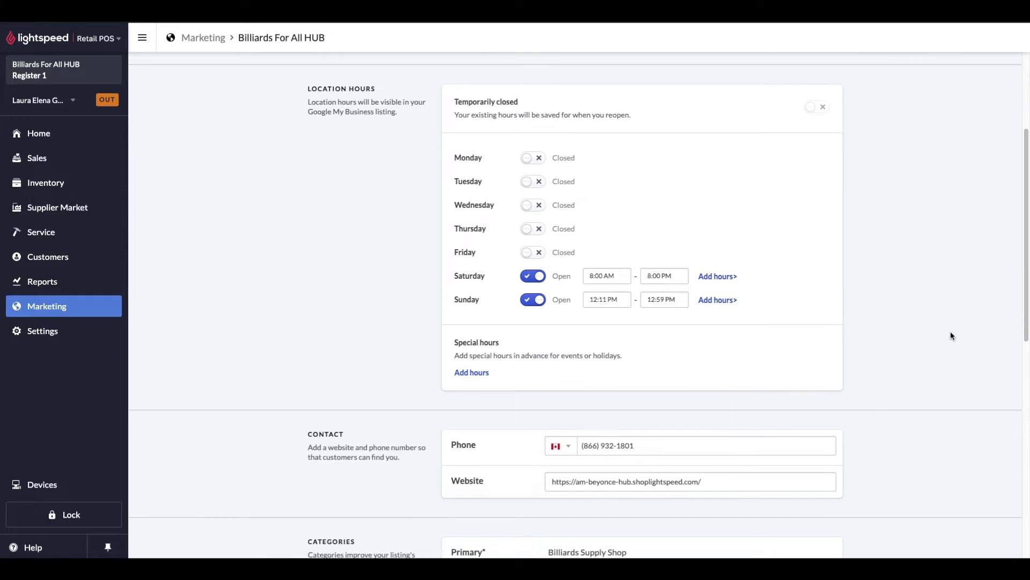
scroll(951, 336, "down", 1)
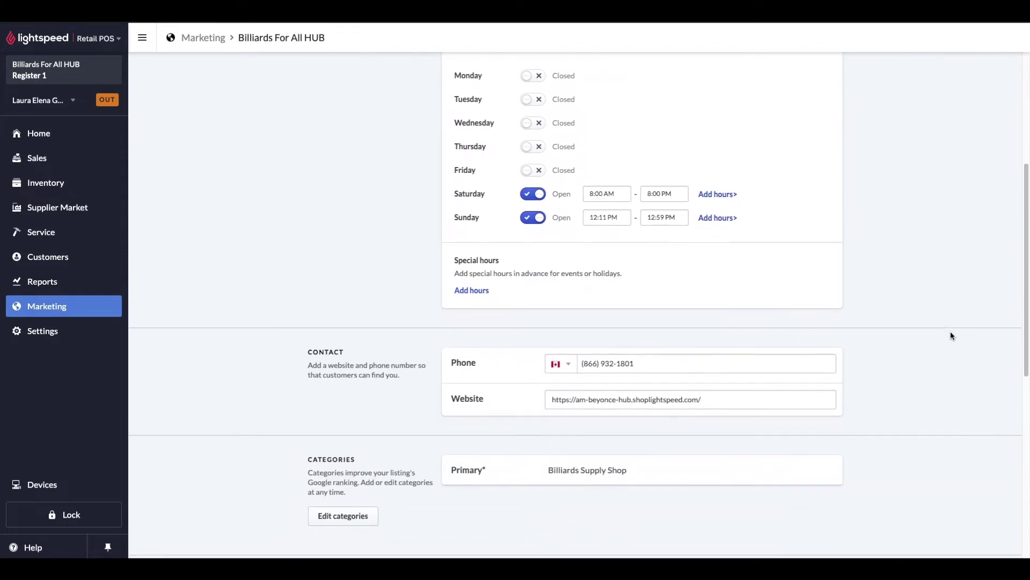
scroll(951, 336, "down", 5)
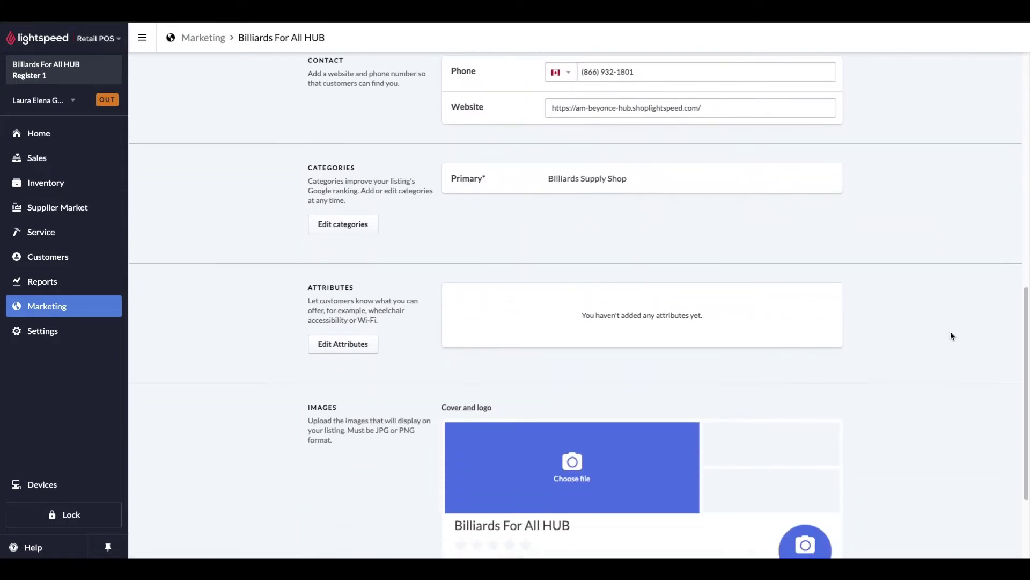
left_click(74, 310)
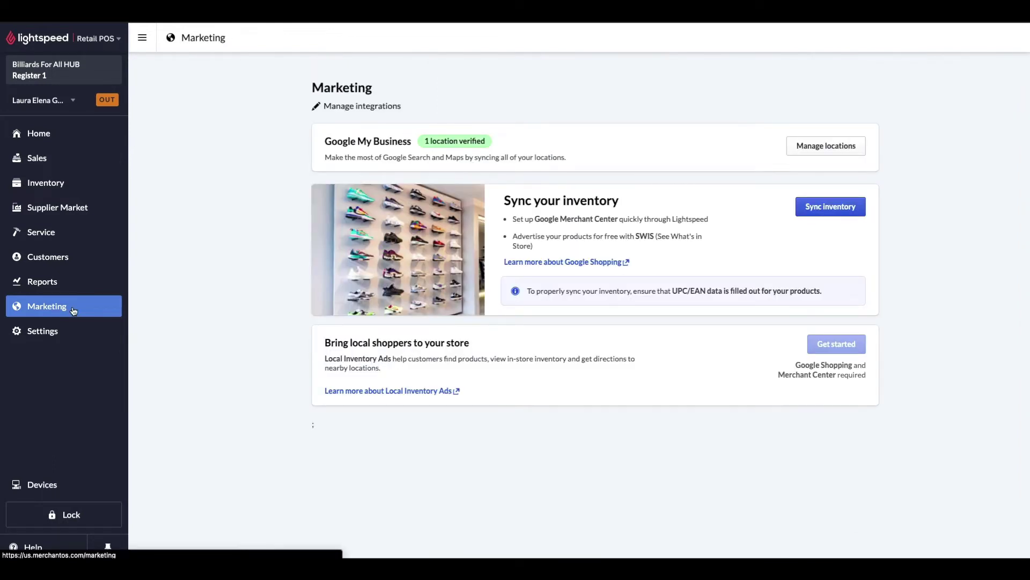
left_click(856, 151)
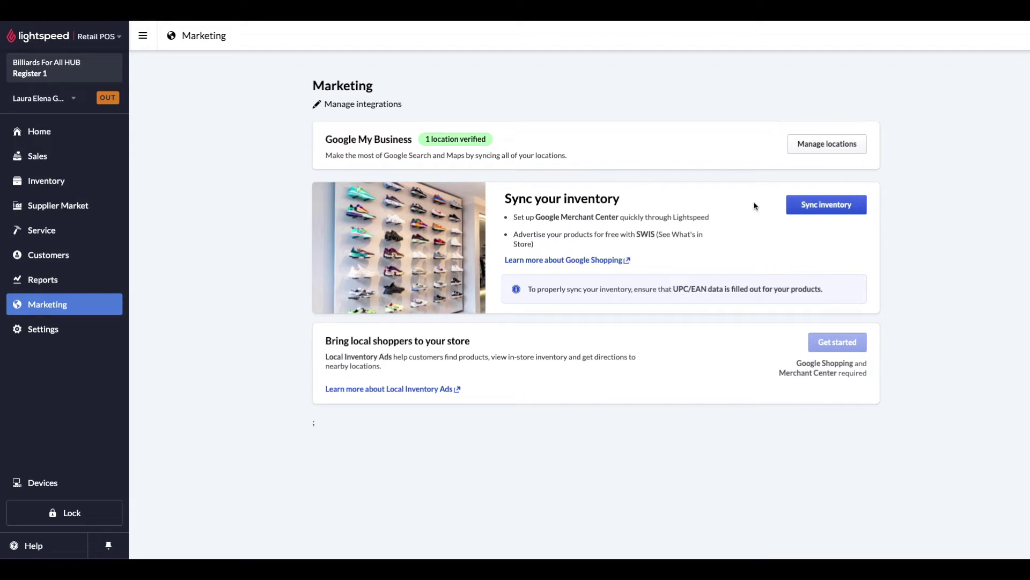
- Start inventory sync, name the Merchant Center account 'Billiards For All', and continue to Step 2
left_click(831, 204)
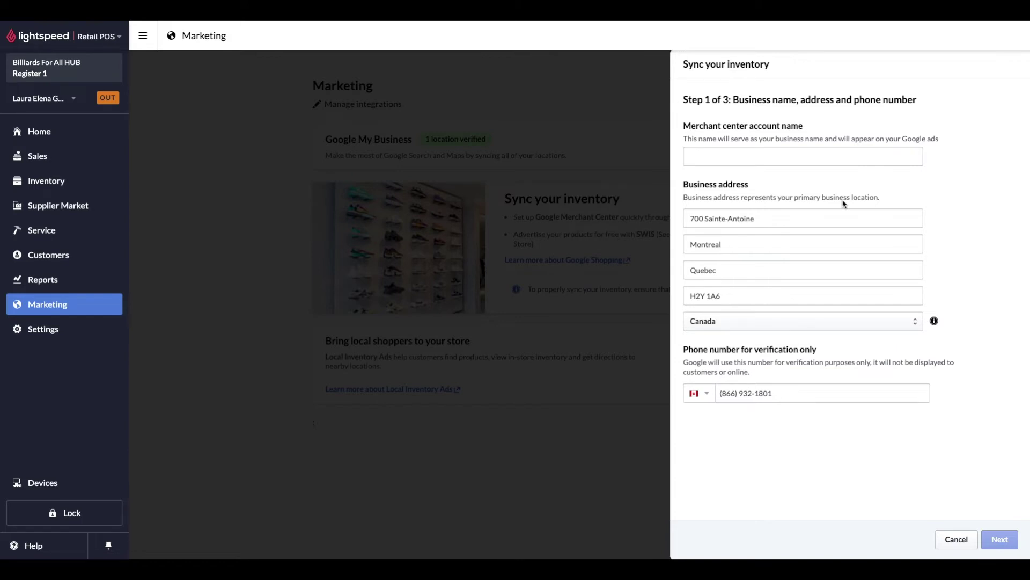
left_click(770, 159)
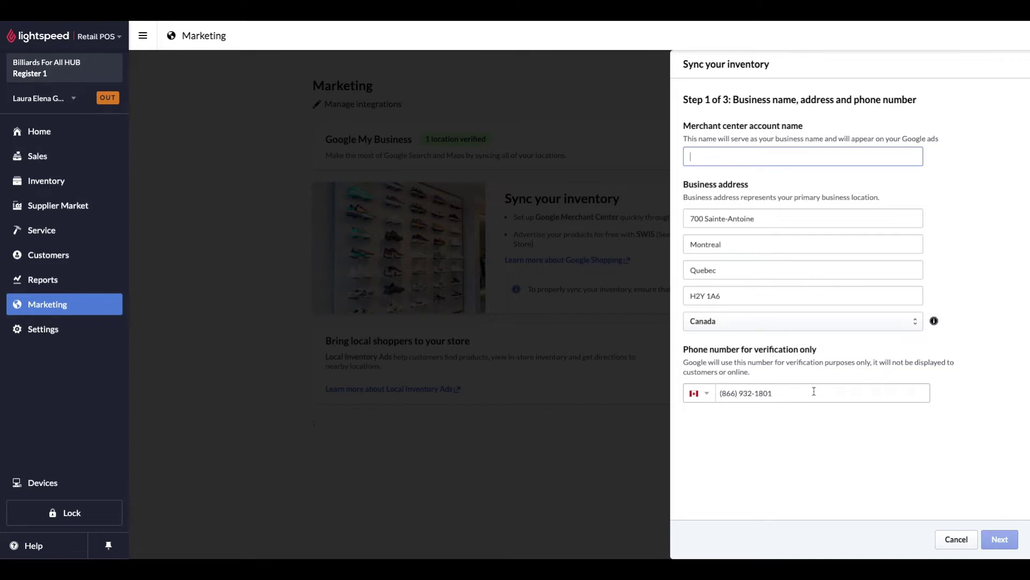
type("B")
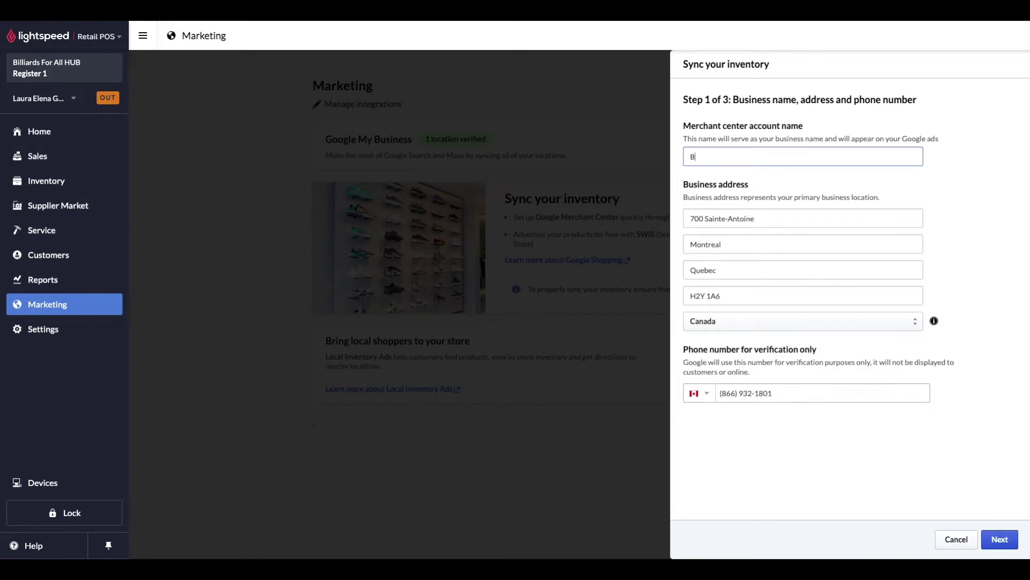
type("illiards For All")
left_click(999, 539)
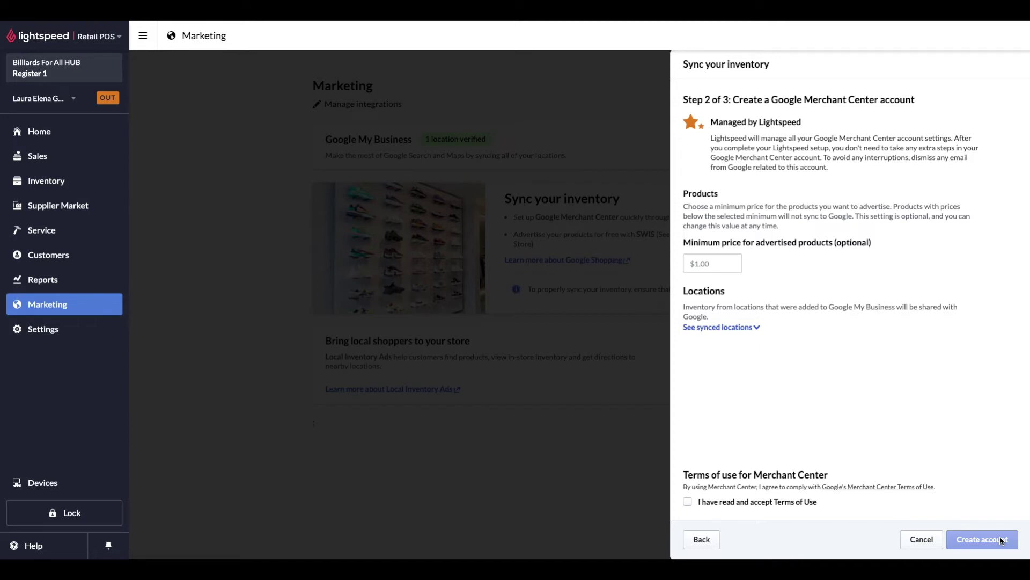
- Enter a minimum advertised price of 2, accept the Merchant Center Terms of Use, and create the account
left_click(713, 257)
type("2")
left_click(686, 502)
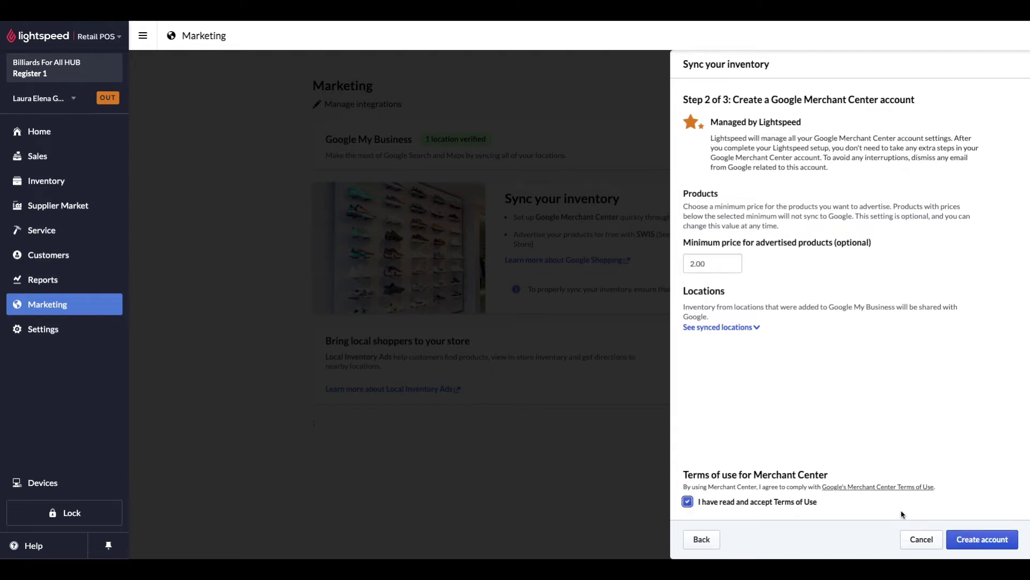
left_click(975, 534)
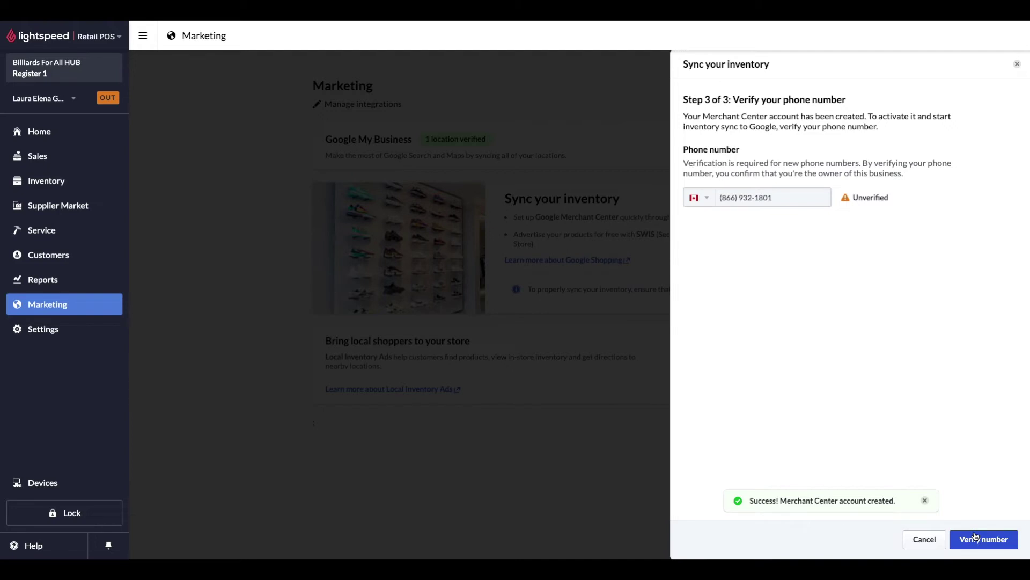
- Send a verification code to the store's phone, enter the six-digit texted code, and submit it
left_click(975, 535)
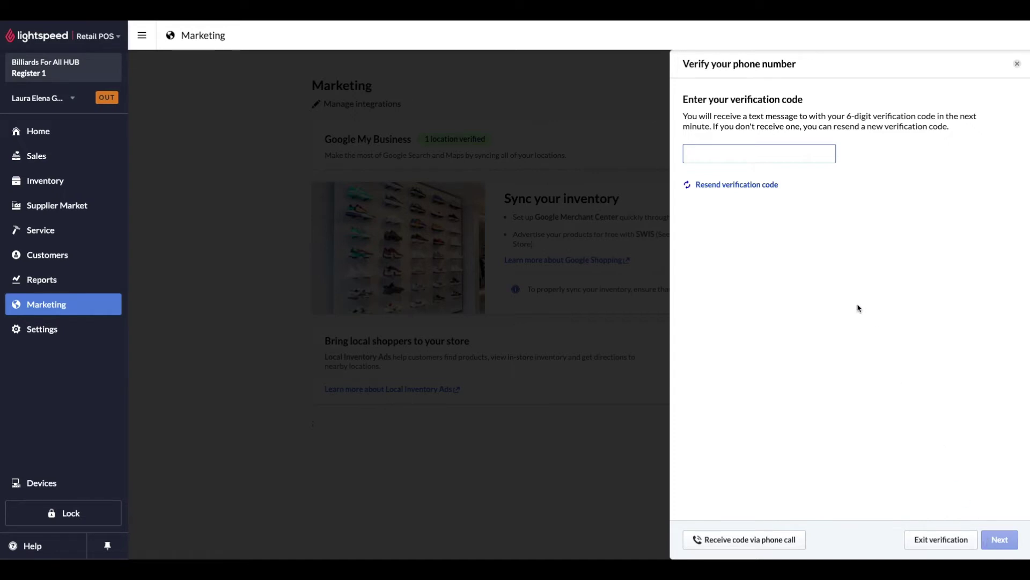
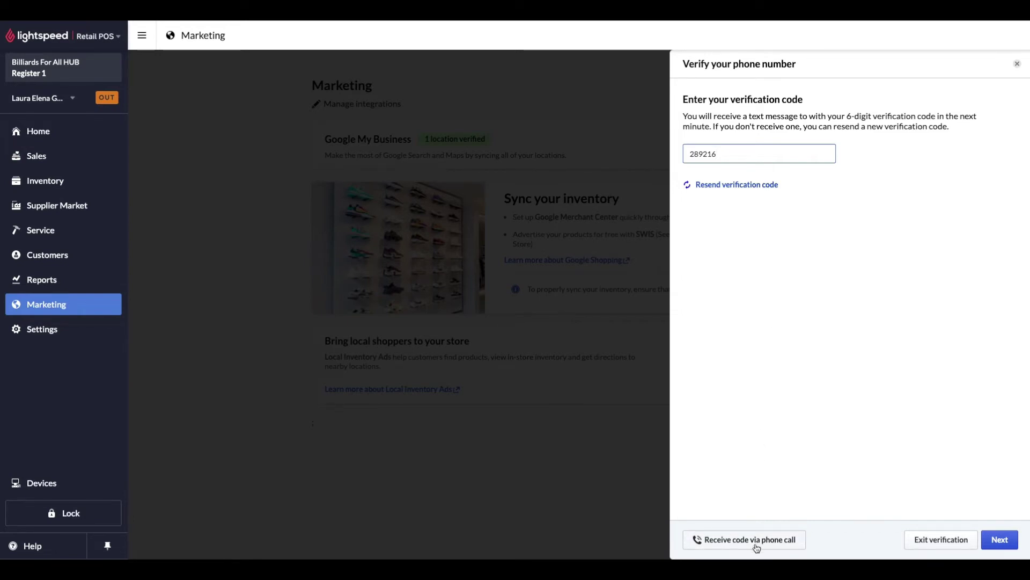
left_click(1012, 540)
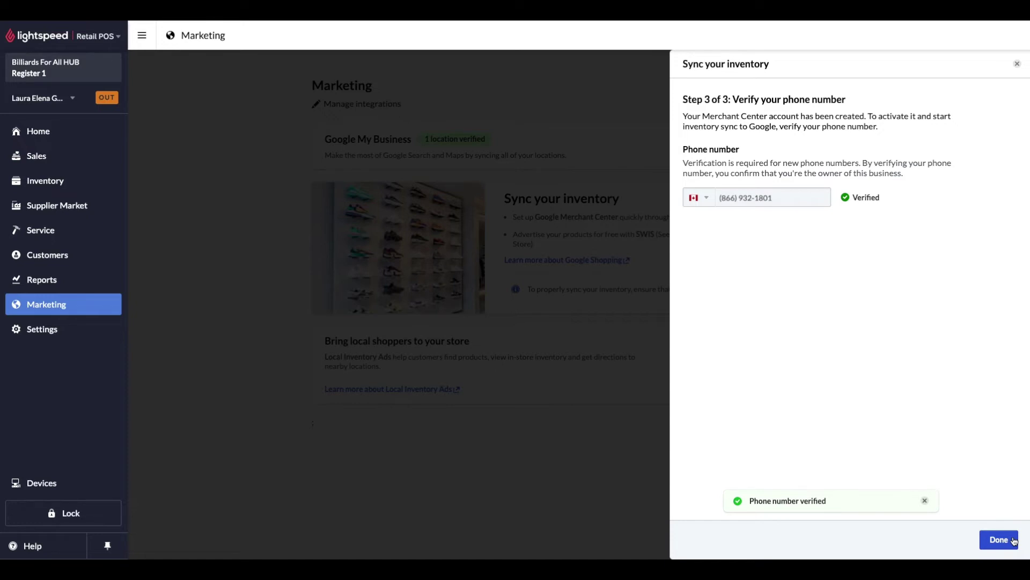
- Finish the Sync your inventory panel with Done to return to the Marketing page
left_click(999, 539)
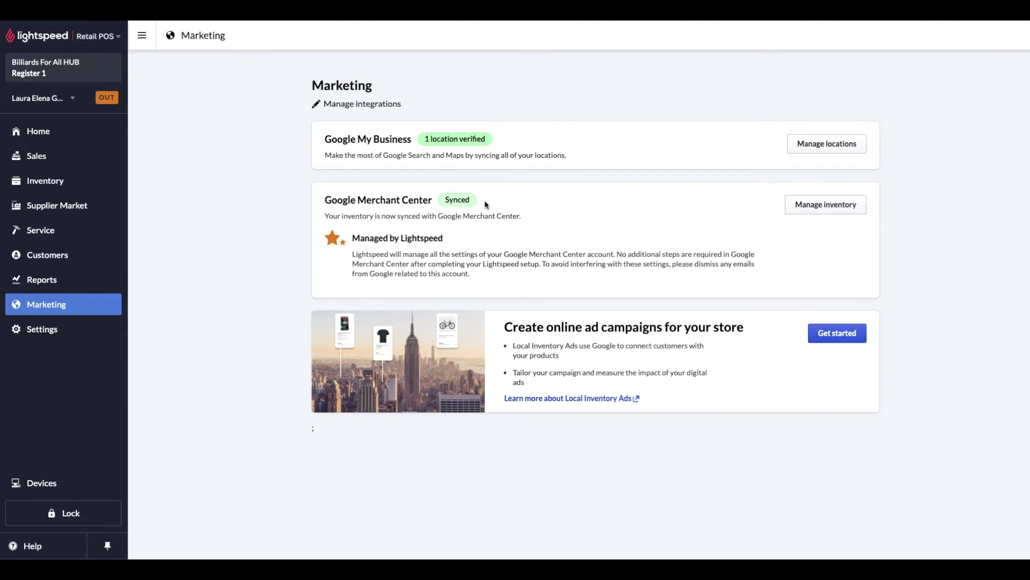
- Open Manage inventory on the Google Merchant Center card and scroll to the Synced Inventory section
left_click(817, 210)
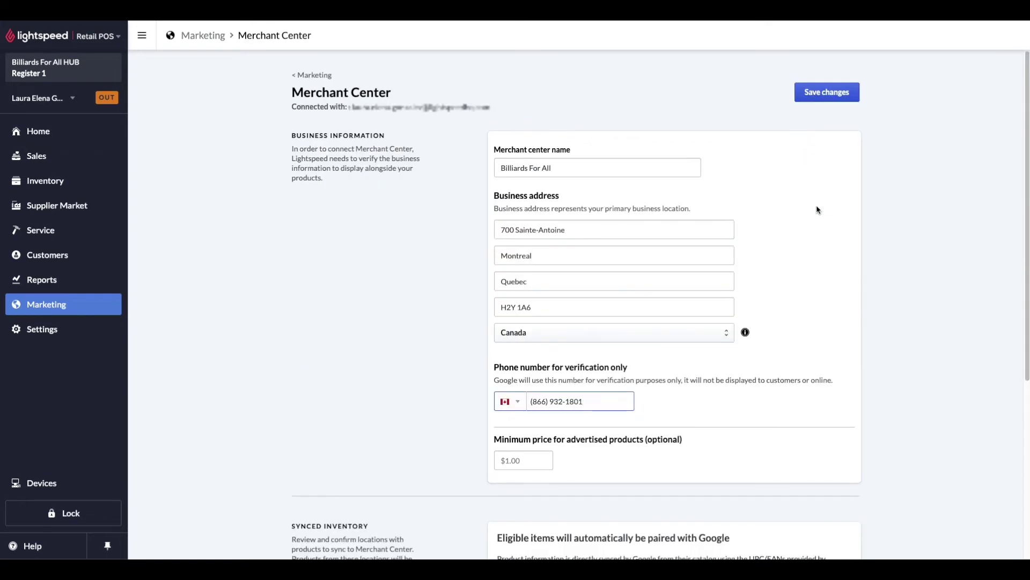
scroll(817, 210, "down", 5)
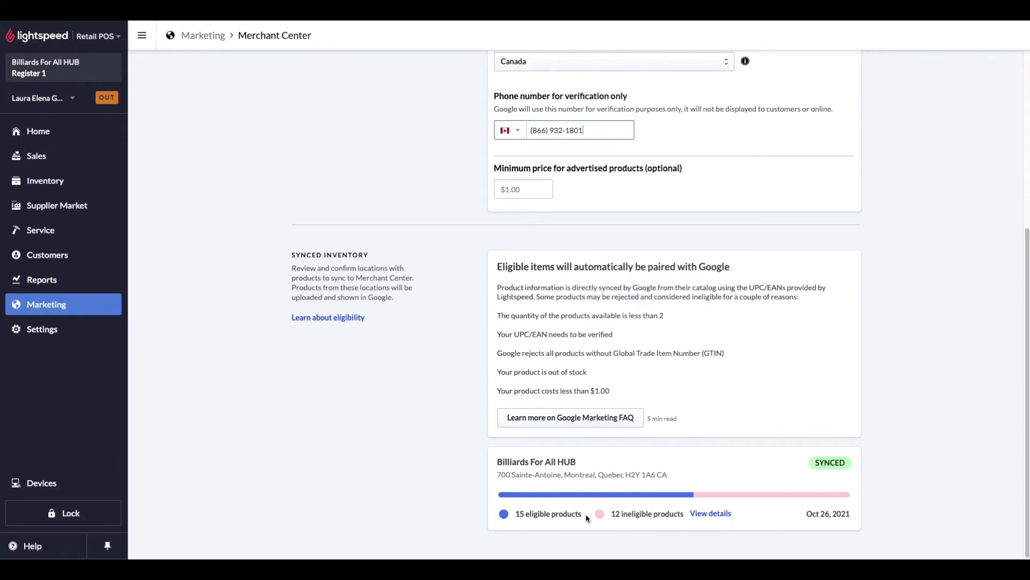
- View the missing-information details for the 12 ineligible products, then dismiss the summary
left_click(698, 514)
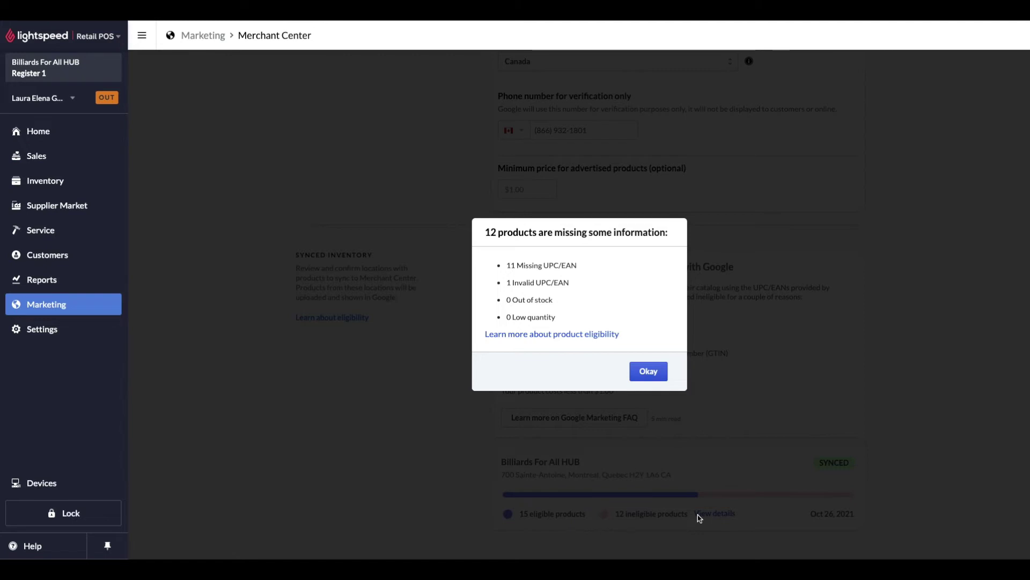
left_click(647, 371)
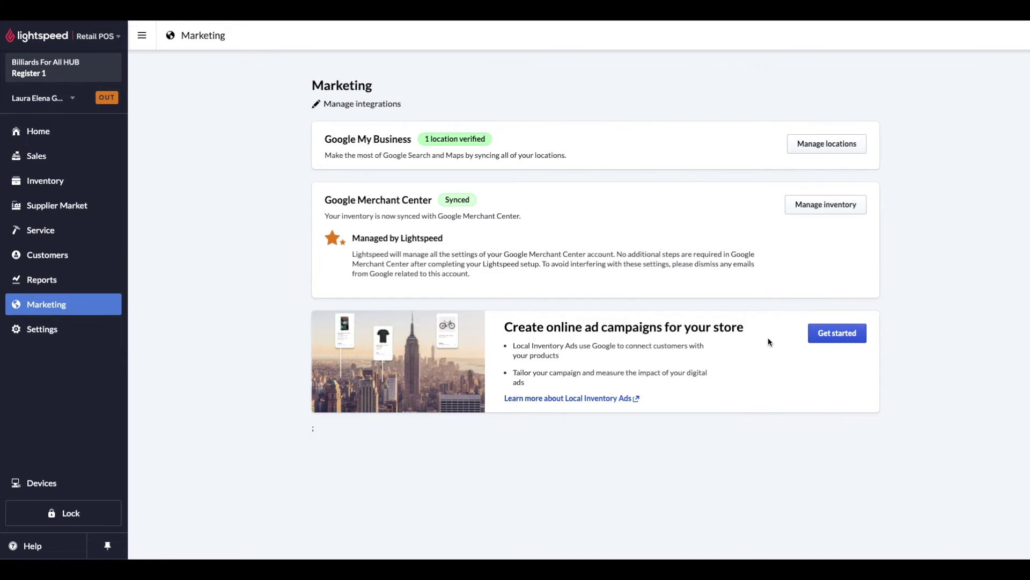
- Start ad campaign setup, accept the Shopping ads terms, and create a new America/Toronto Google Ads account
left_click(843, 341)
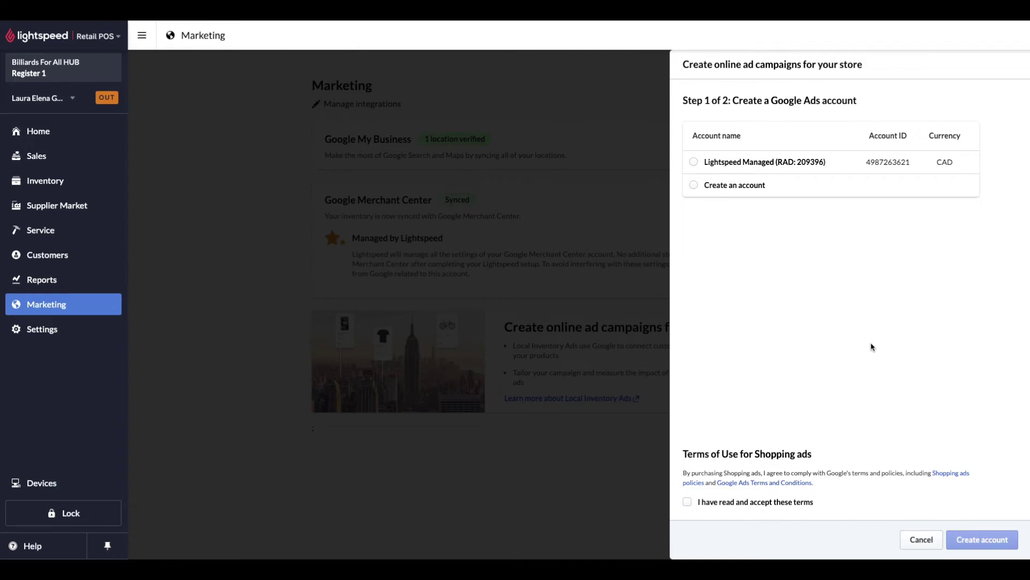
left_click(694, 162)
left_click(688, 503)
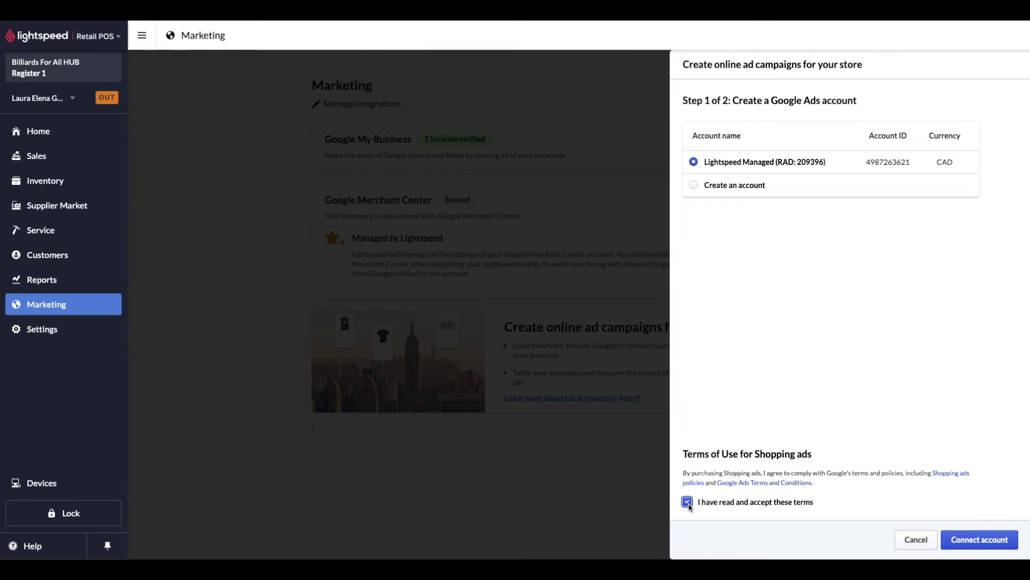
left_click(693, 185)
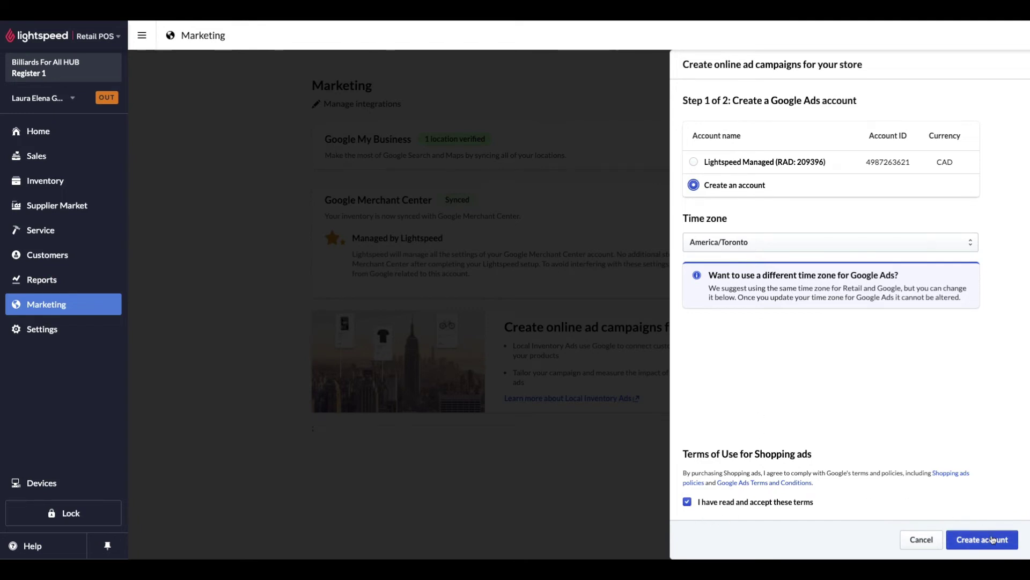
left_click(993, 539)
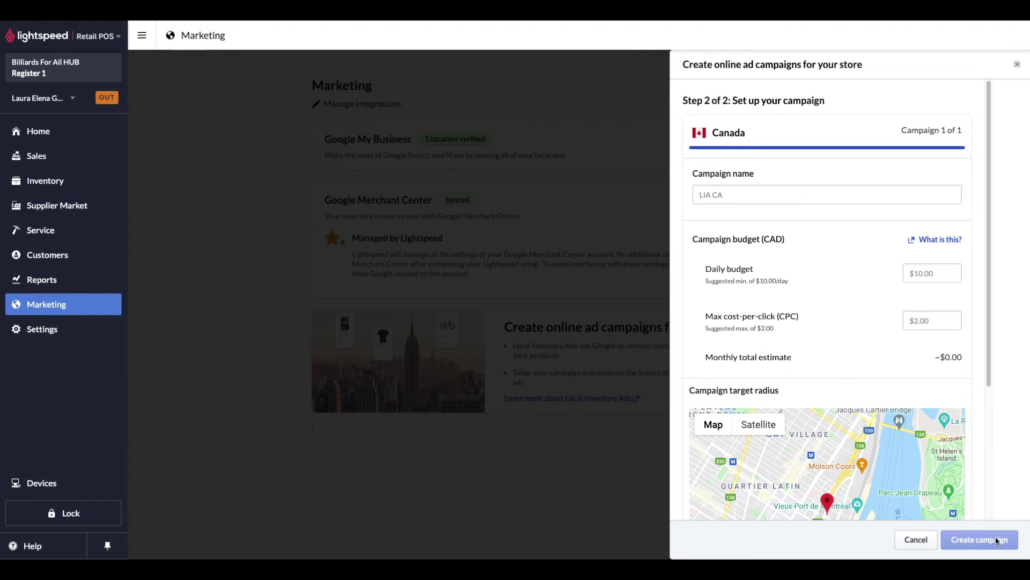
- Name the Canada campaign 'LIA Demo'
left_click(782, 194)
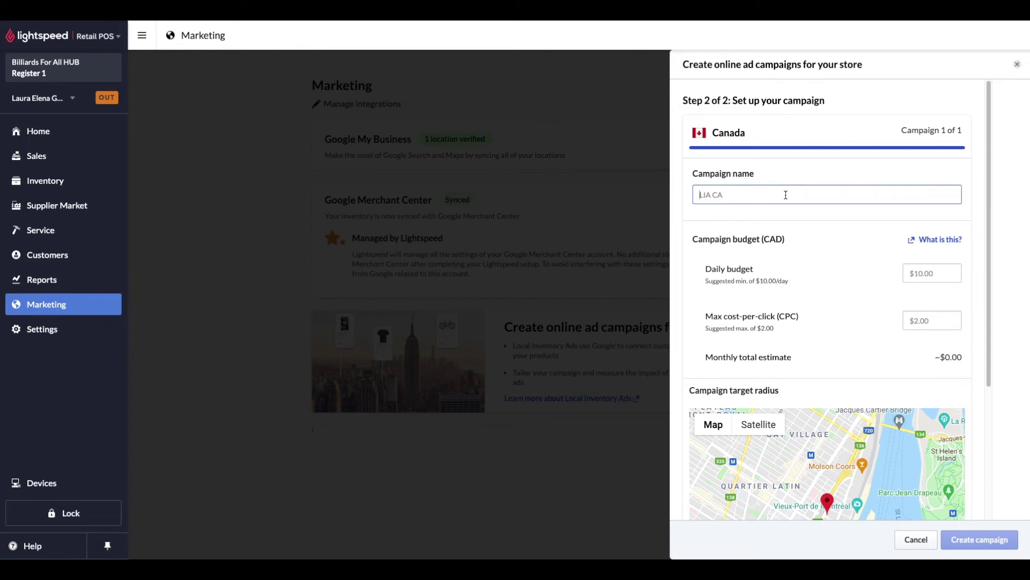
type("LIA Demo")
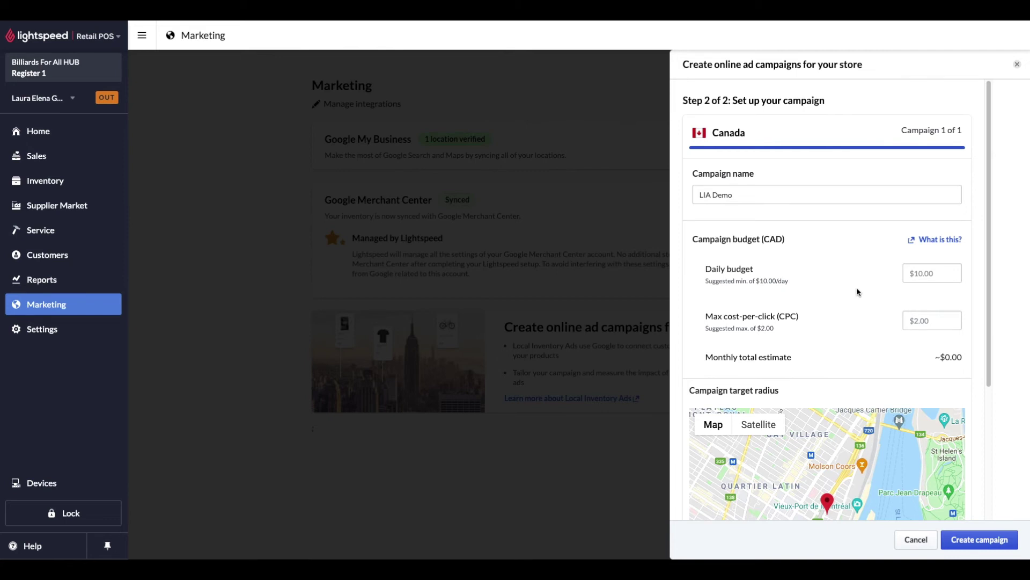
- Enter a 10.00 daily budget and a max cost-per-click of 2, about $300 monthly
left_click(925, 274)
type("10")
left_click(923, 320)
type("2")
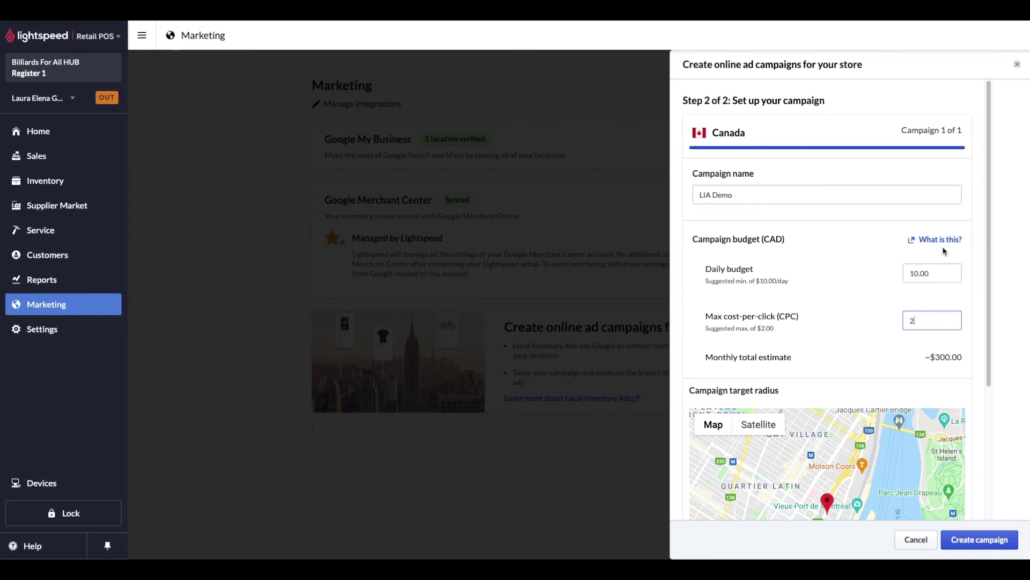
- Try 5 km and 15 km target radii on the map, then set the campaign radius to 10 km
scroll(944, 251, "down", 4)
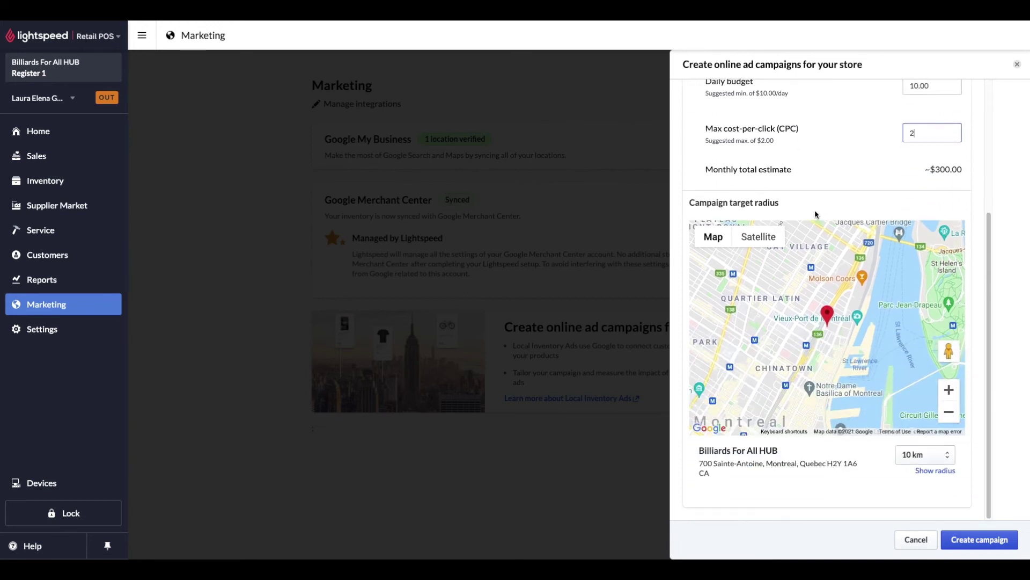
left_click(929, 473)
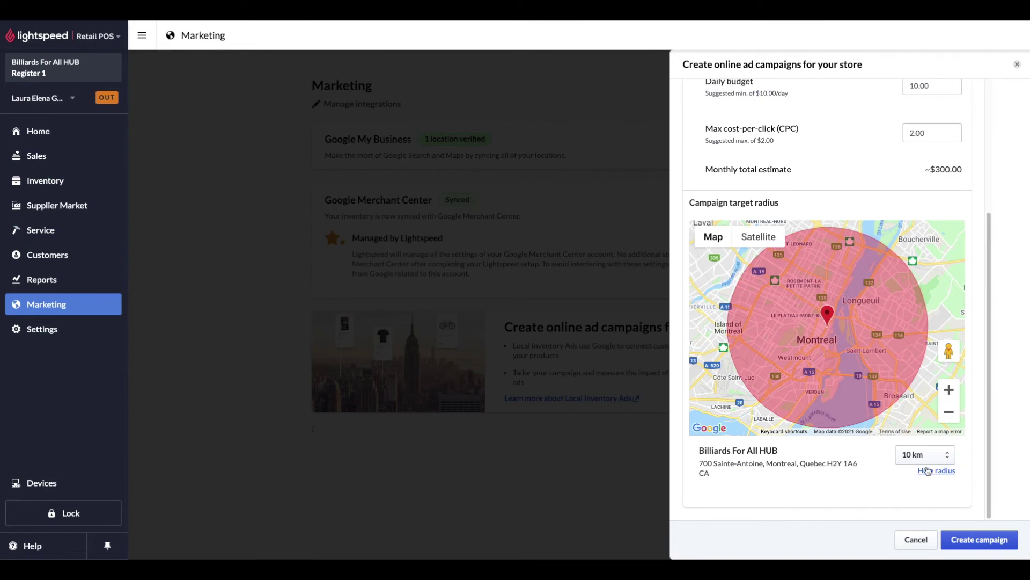
left_click(929, 457)
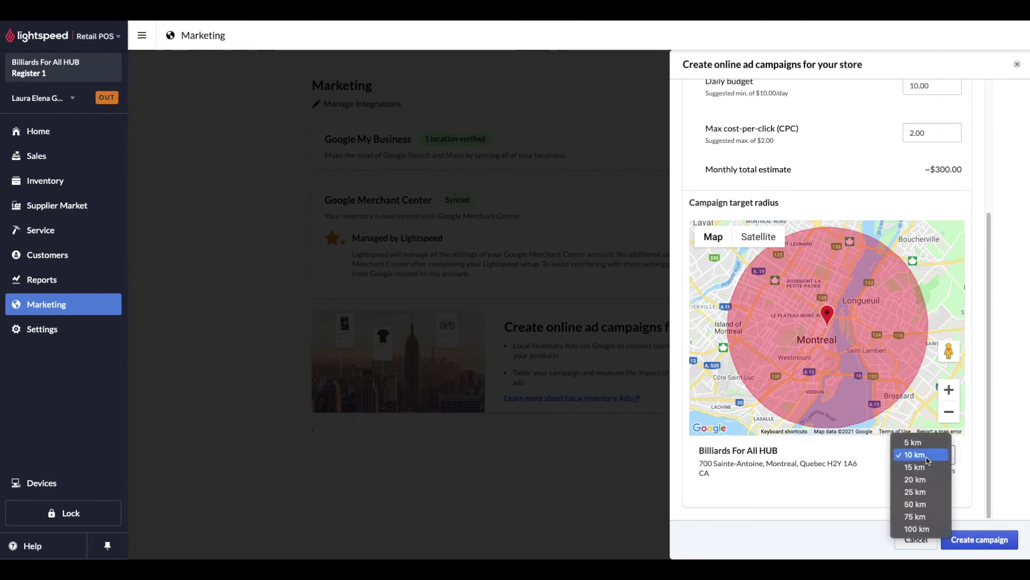
left_click(916, 442)
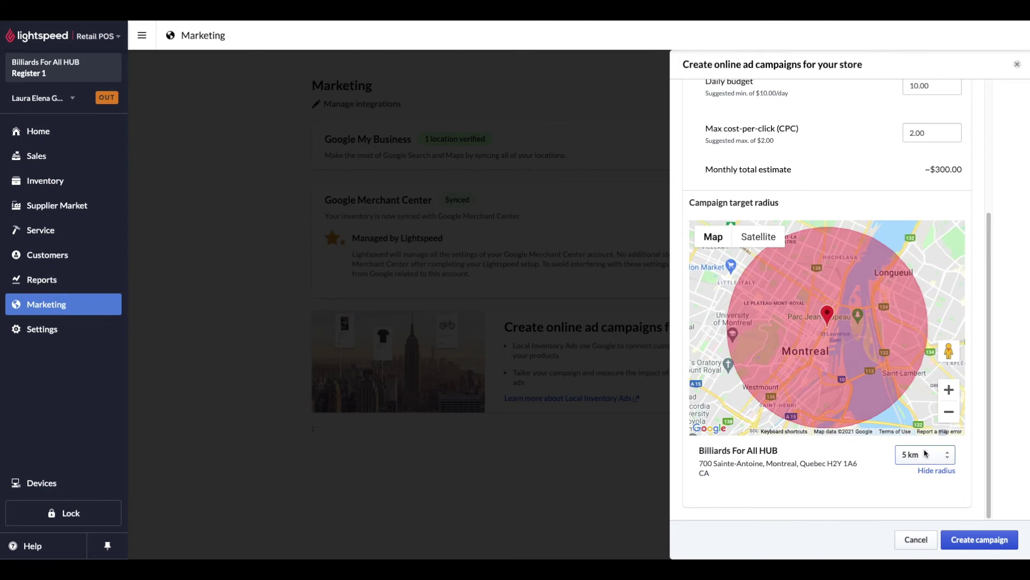
left_click(925, 454)
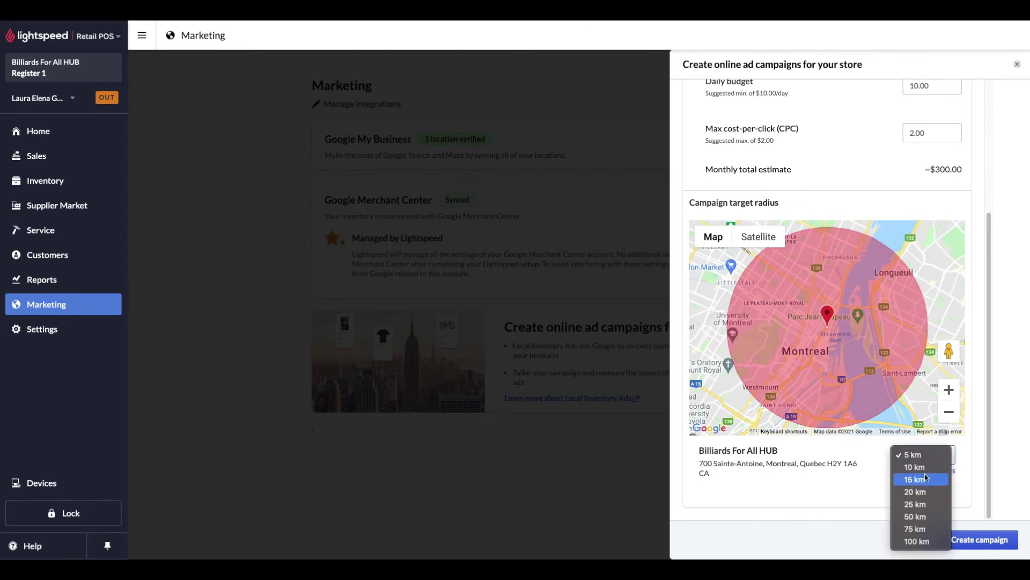
left_click(925, 478)
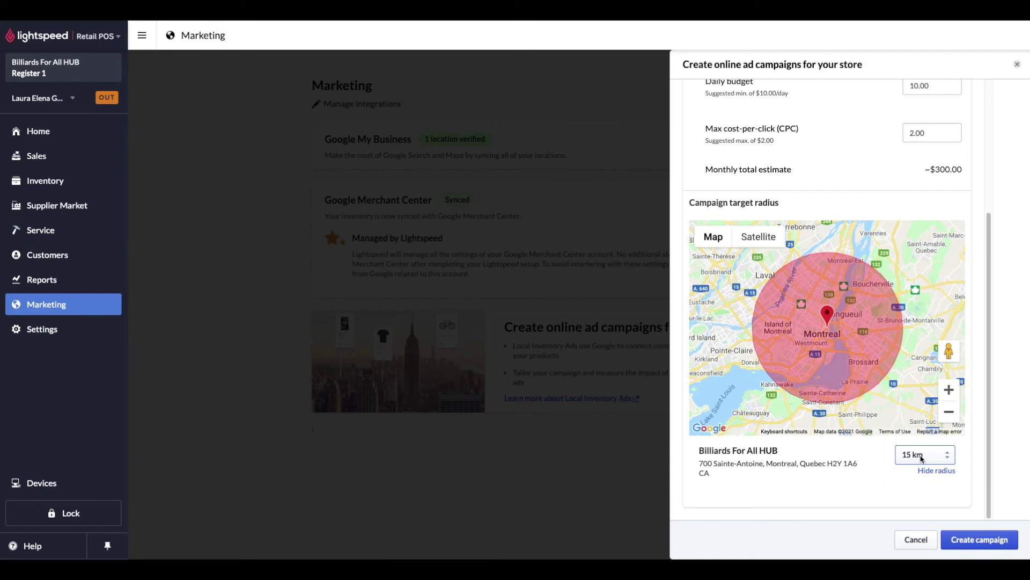
left_click(922, 456)
left_click(919, 443)
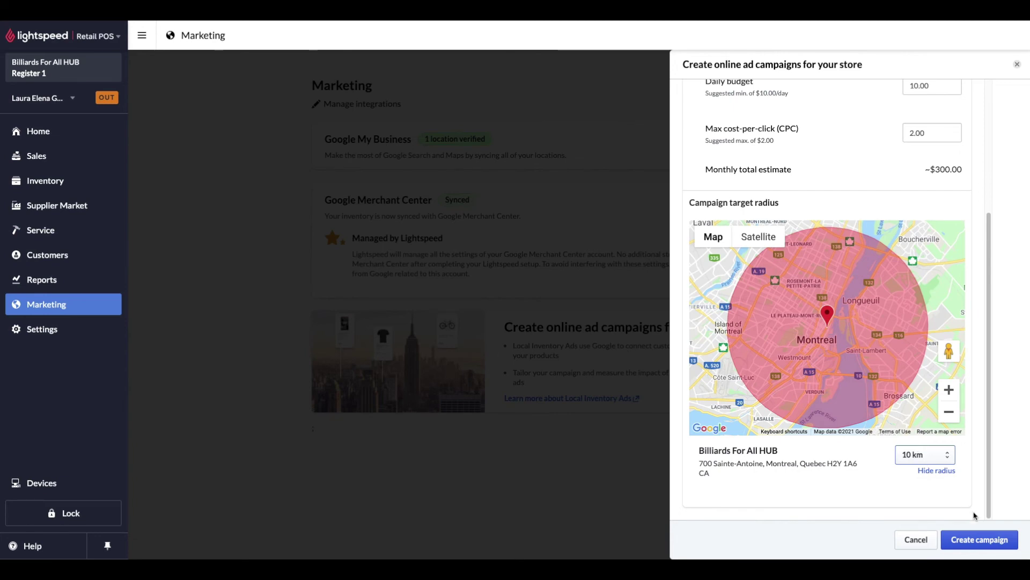
- Create the campaign with the configured budget and 10 km radius
left_click(984, 542)
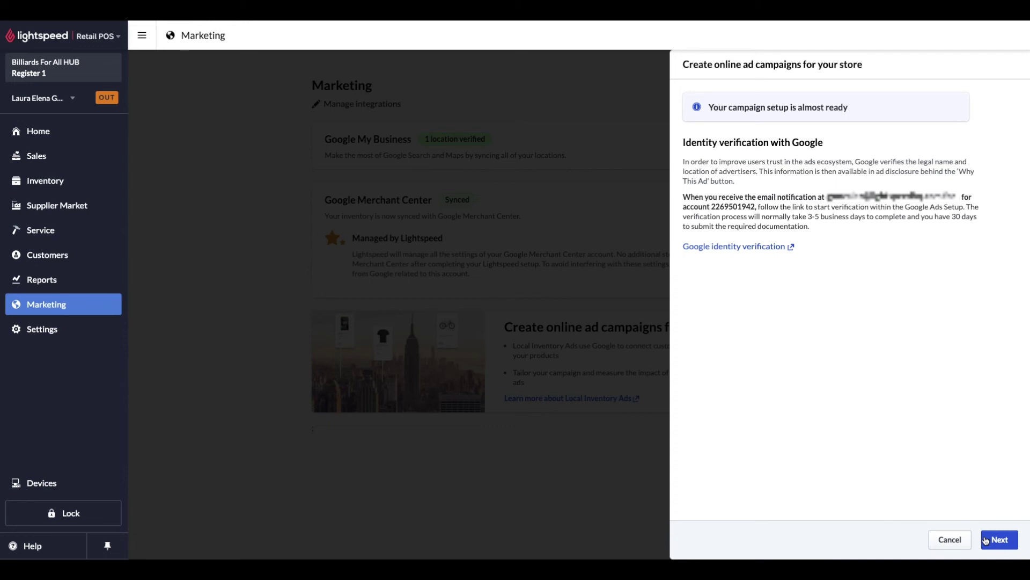
- Continue past identity verification to Google Ads billing setup, then return to Marketing with 1 active campaign
left_click(986, 541)
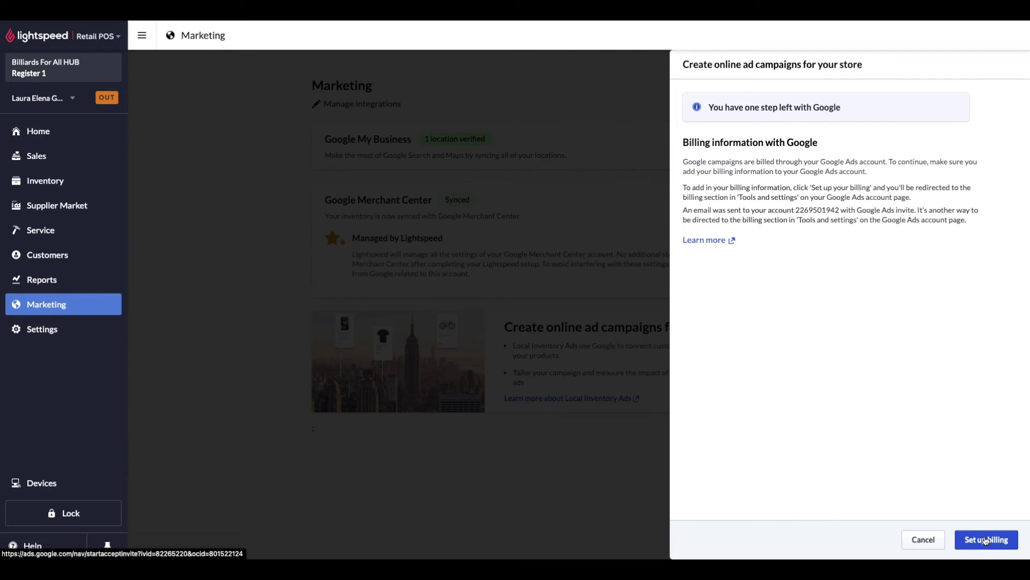
left_click(987, 540)
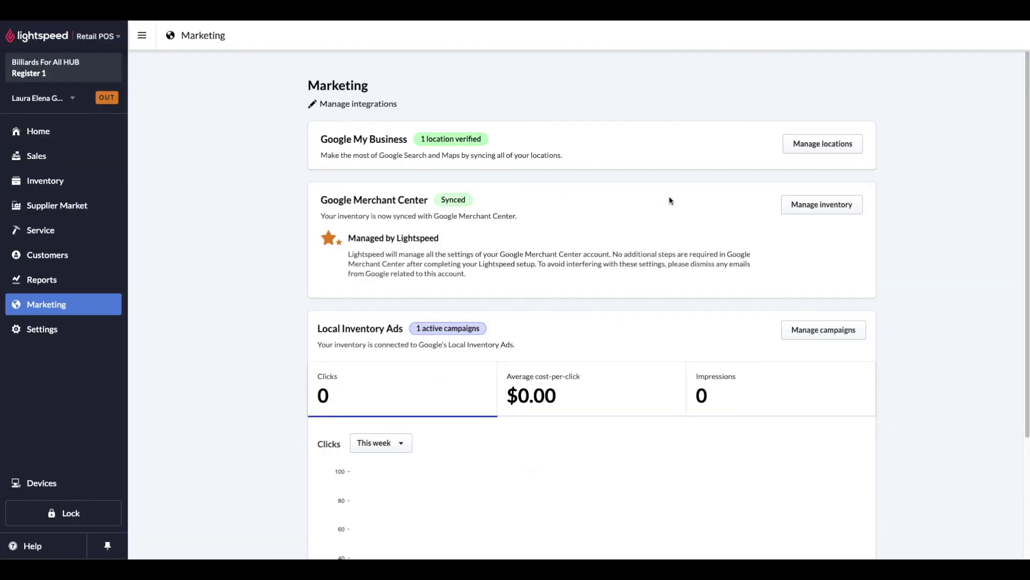
- Scroll to the Local Inventory Ads stats: 182 clicks, $0.29 average cost-per-click, 29025 impressions
scroll(710, 183, "down", 3)
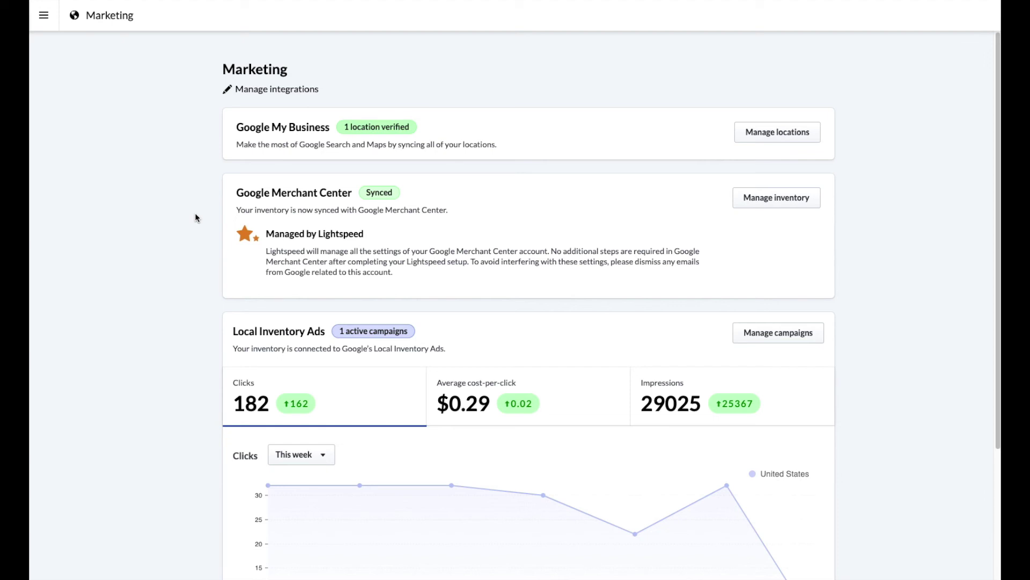
- Chart weekly average cost-per-click and impressions, check the date ranges, then open Local Inventory Ads reporting
scroll(194, 214, "down", 3)
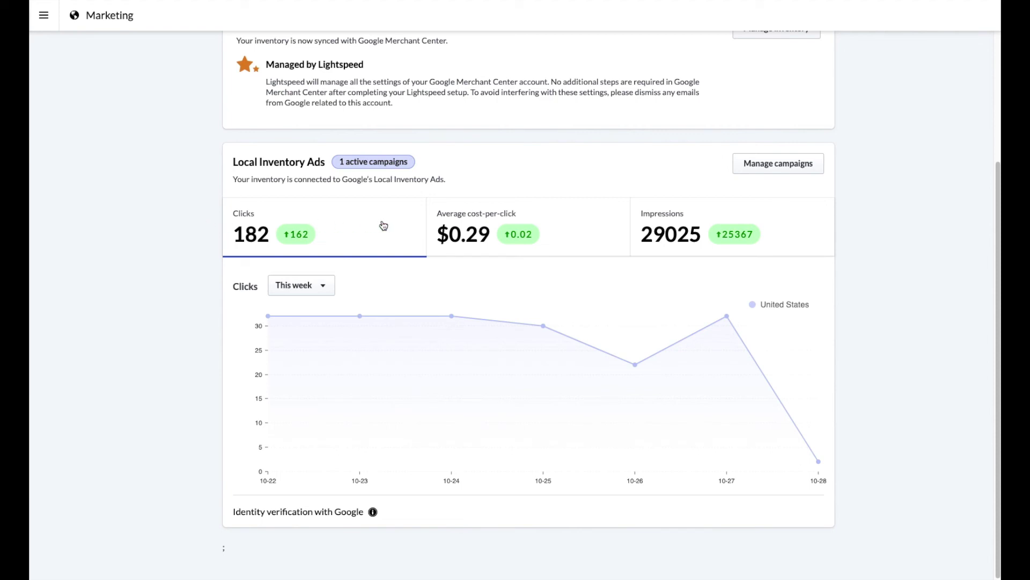
left_click(584, 229)
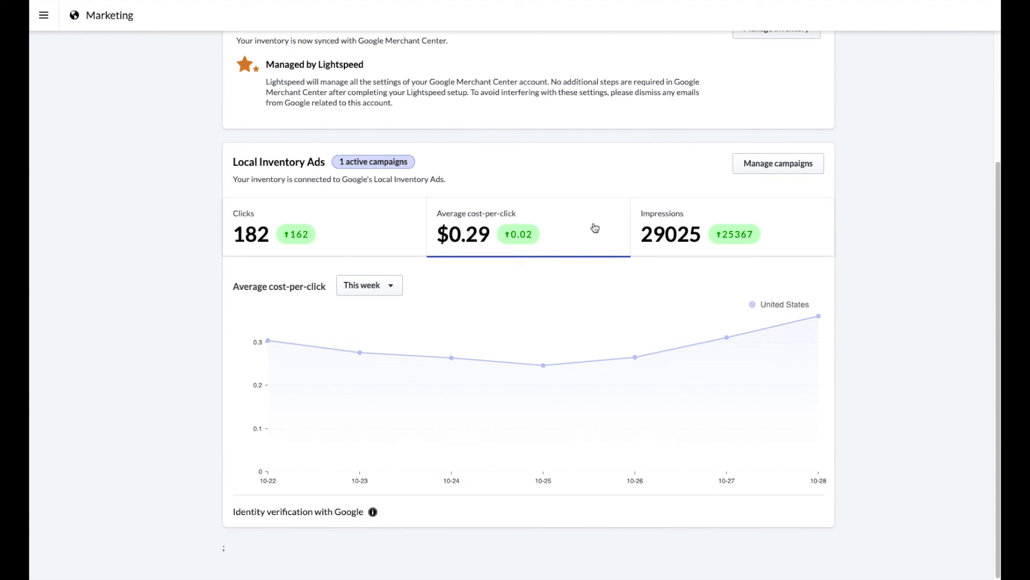
left_click(782, 224)
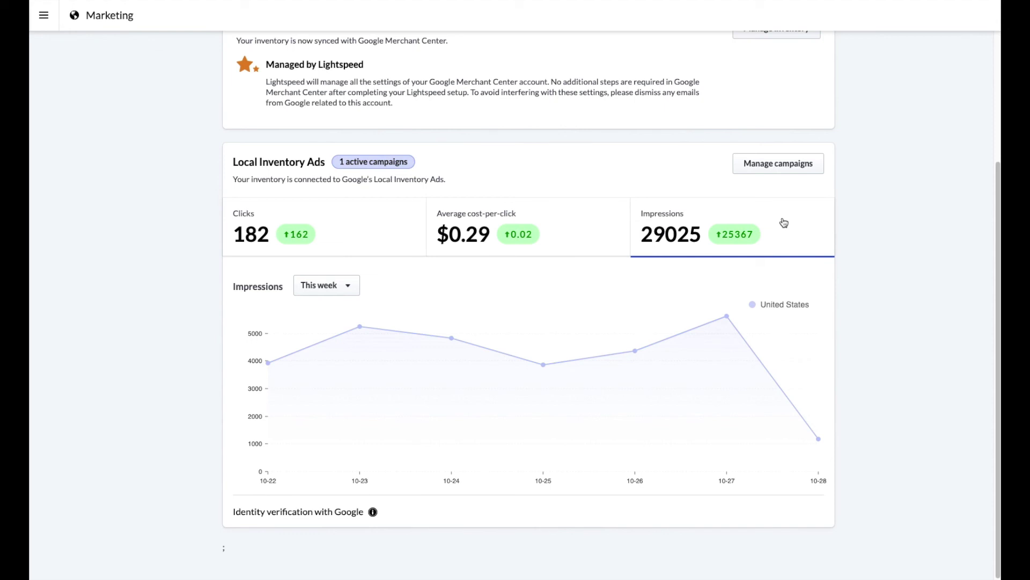
left_click(322, 293)
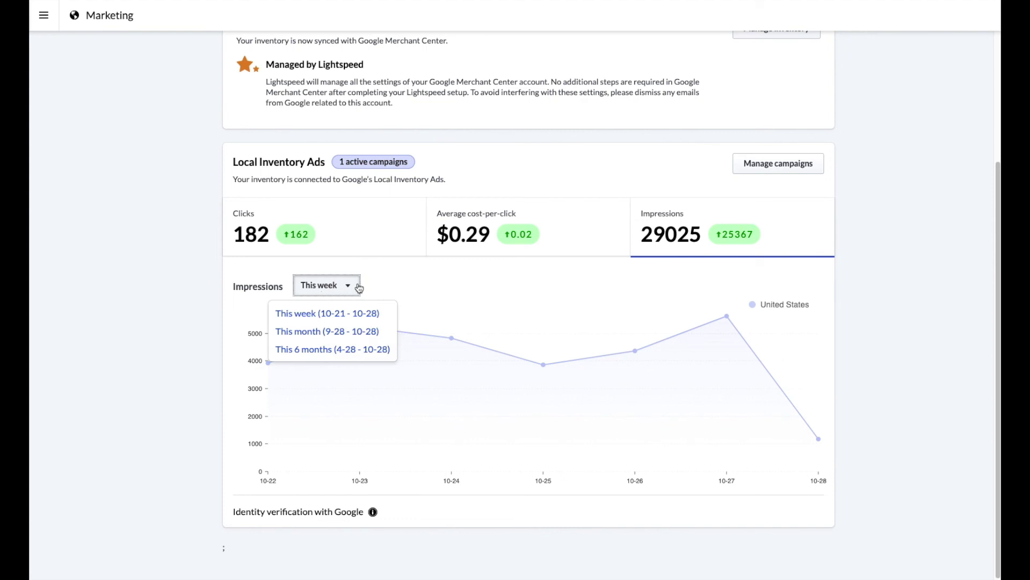
left_click(784, 159)
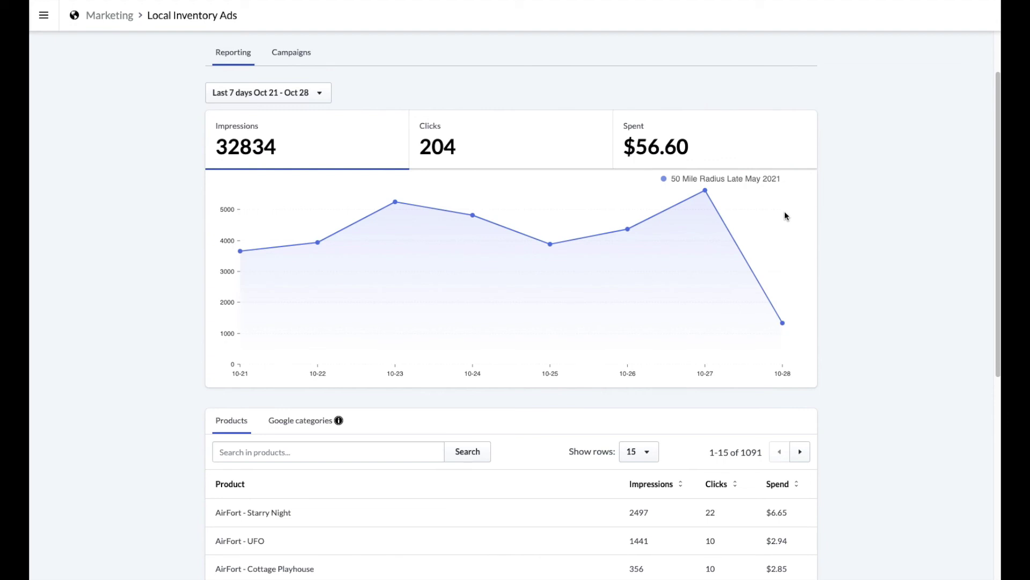
- Chart weekly spend, review the Products table, and view results across 118 Google categories
left_click(789, 153)
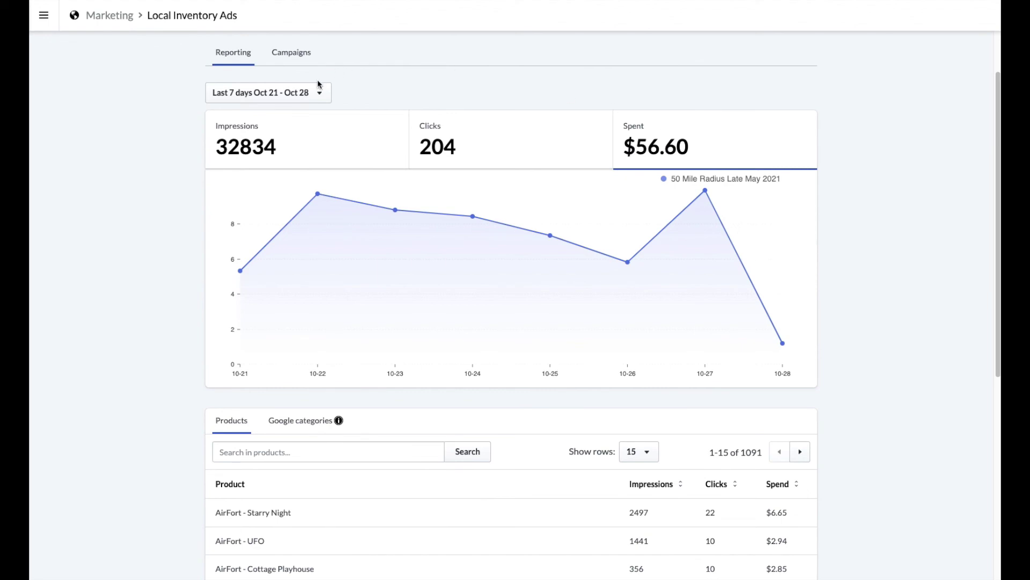
scroll(319, 84, "down", 6)
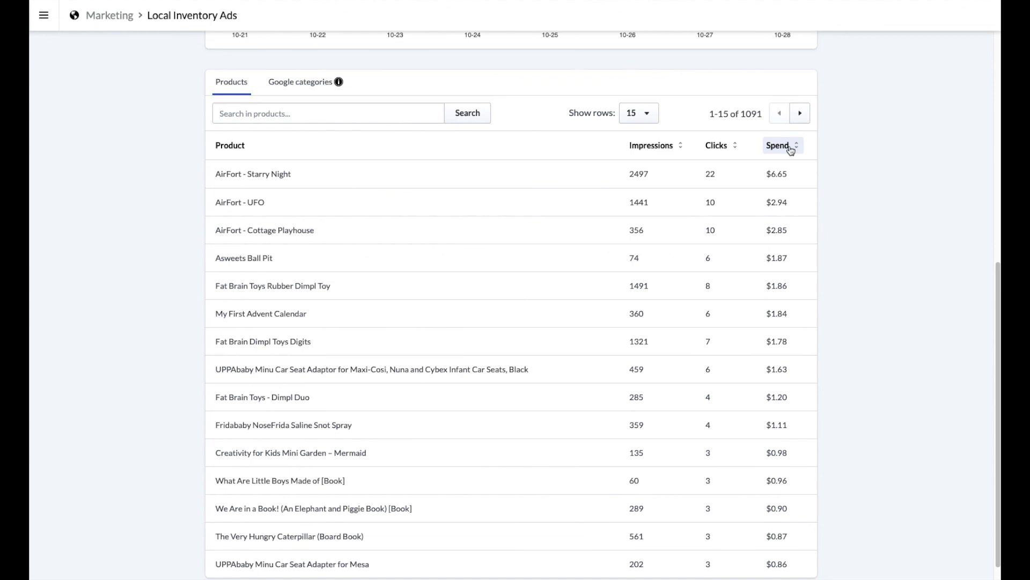
left_click(308, 81)
scroll(309, 79, "down", 4)
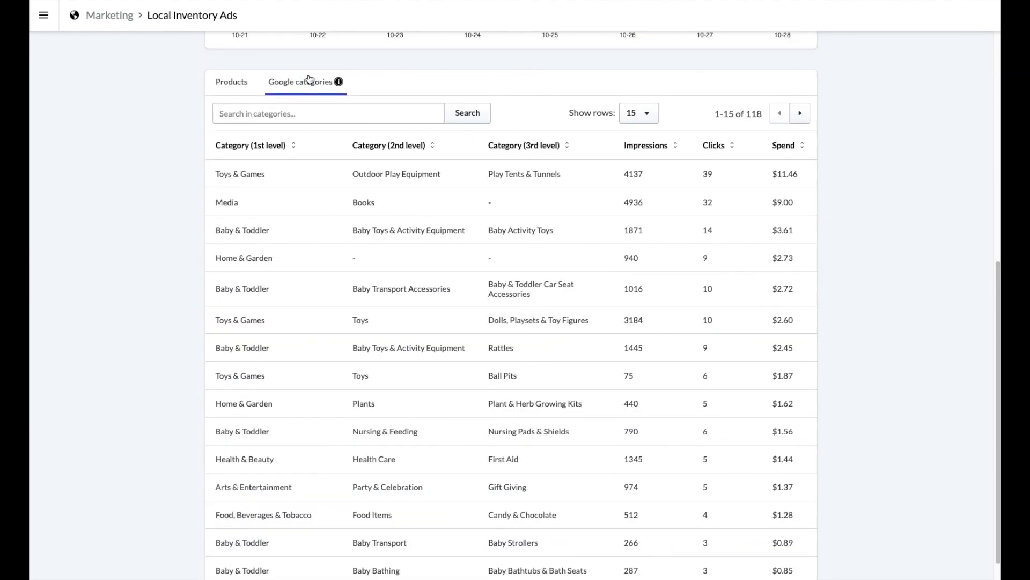